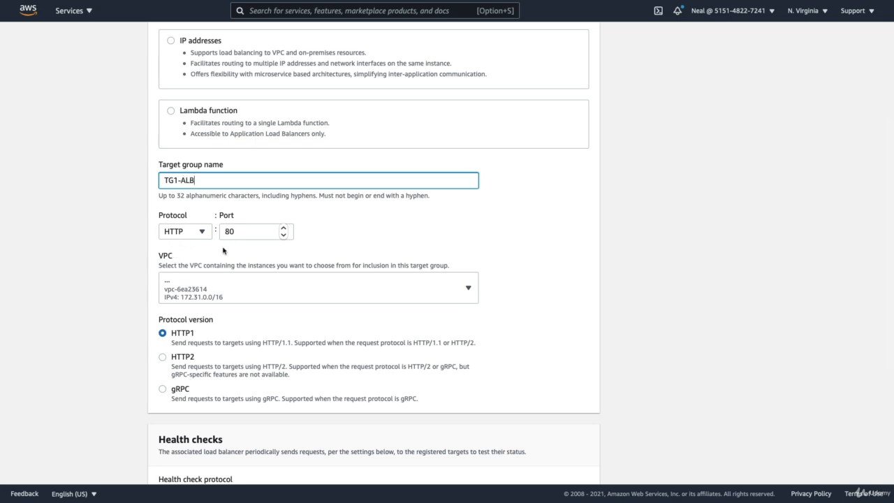
- Select vpc-6ea23614 as the TG1-ALB target group's VPC, keep the default health check settings, and proceed to registering targets
{"action": "scroll", "coordinate": [203, 237], "scroll_direction": "down", "scroll_amount": 2}
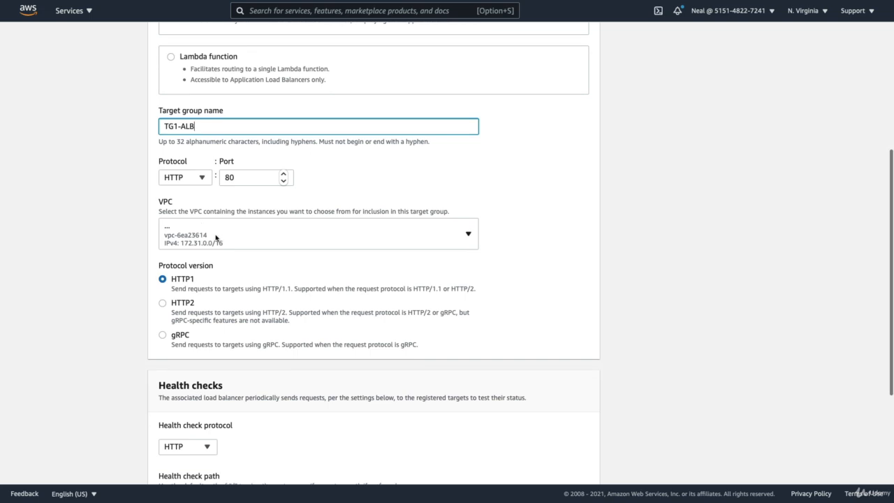
{"action": "left_click", "coordinate": [236, 238]}
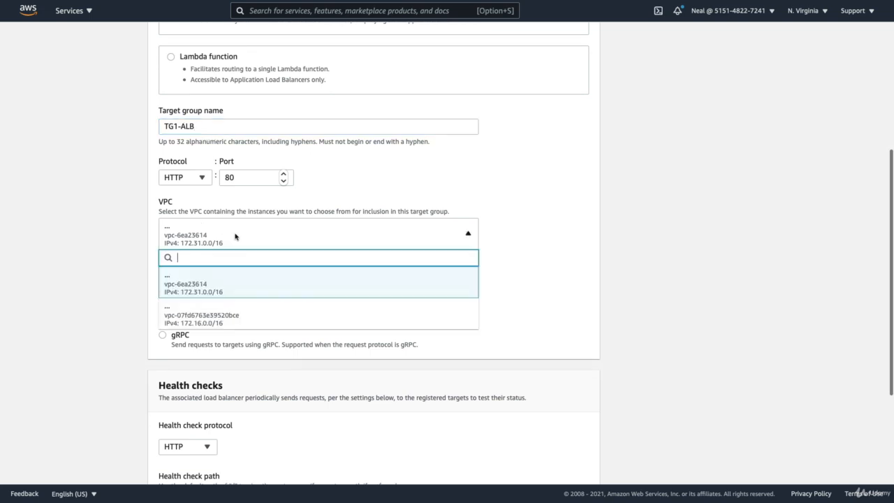
{"action": "left_click", "coordinate": [230, 288]}
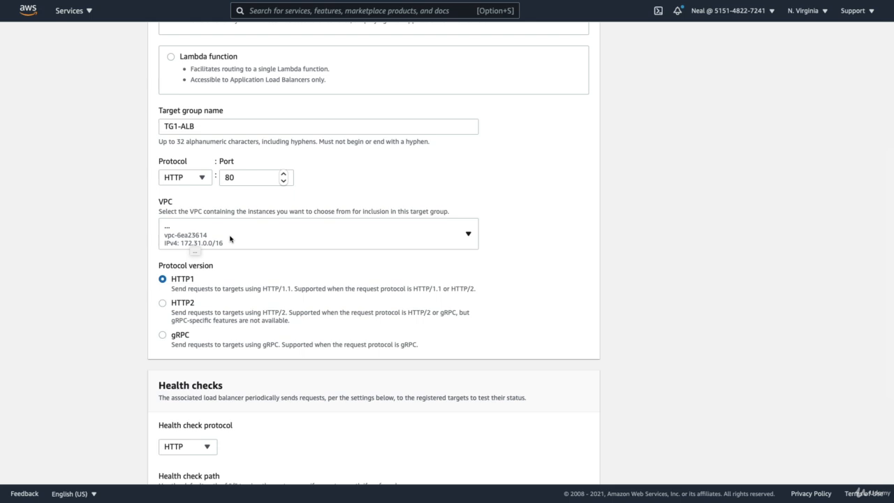
{"action": "scroll", "coordinate": [162, 314], "scroll_direction": "down", "scroll_amount": 3}
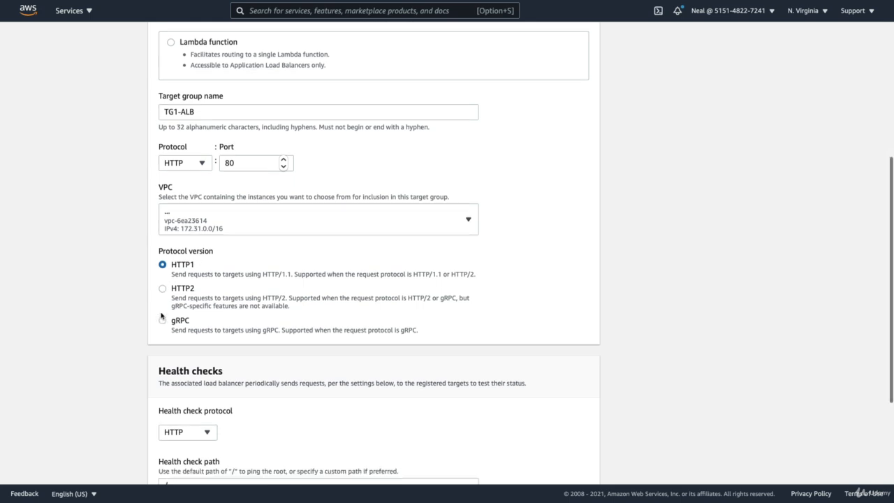
{"action": "scroll", "coordinate": [161, 316], "scroll_direction": "down", "scroll_amount": 2}
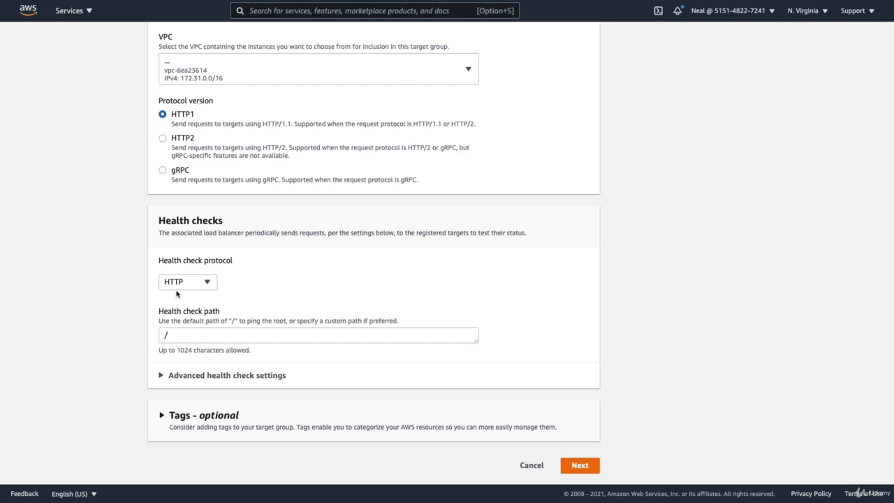
{"action": "left_click_drag", "start_coordinate": [173, 335], "coordinate": [151, 335]}
{"action": "left_click", "coordinate": [198, 341]}
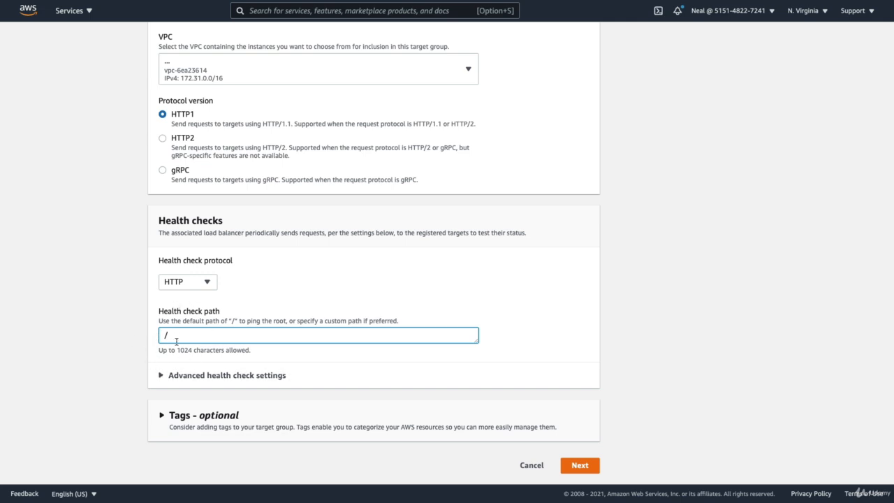
{"action": "left_click", "coordinate": [579, 465]}
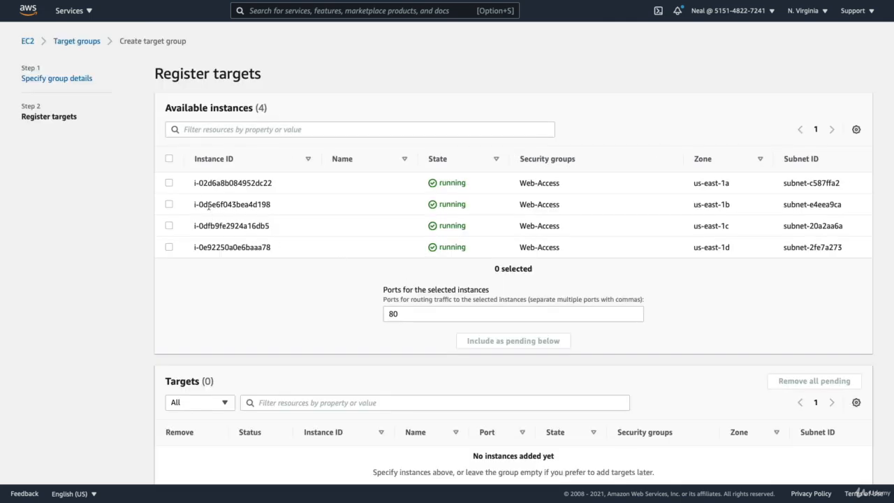
- Add the us-east-1a and us-east-1b instances as pending targets on port 80 and create the target group
{"action": "left_click", "coordinate": [169, 183]}
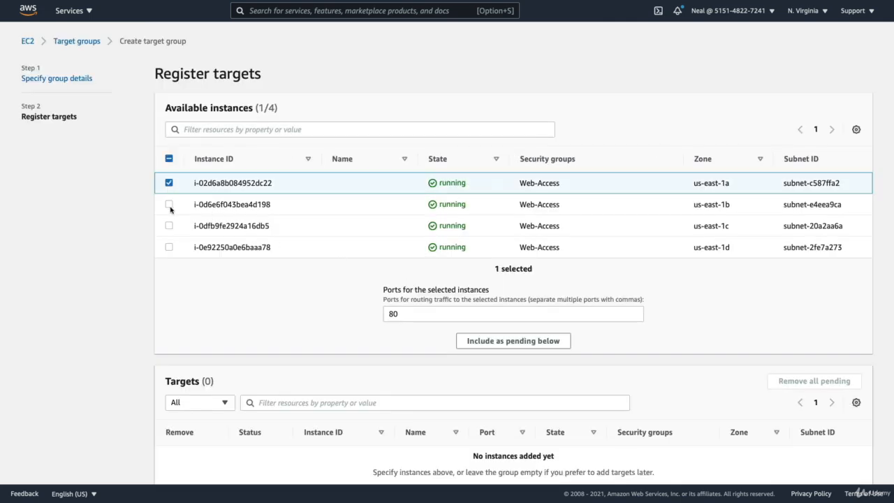
{"action": "left_click", "coordinate": [169, 204]}
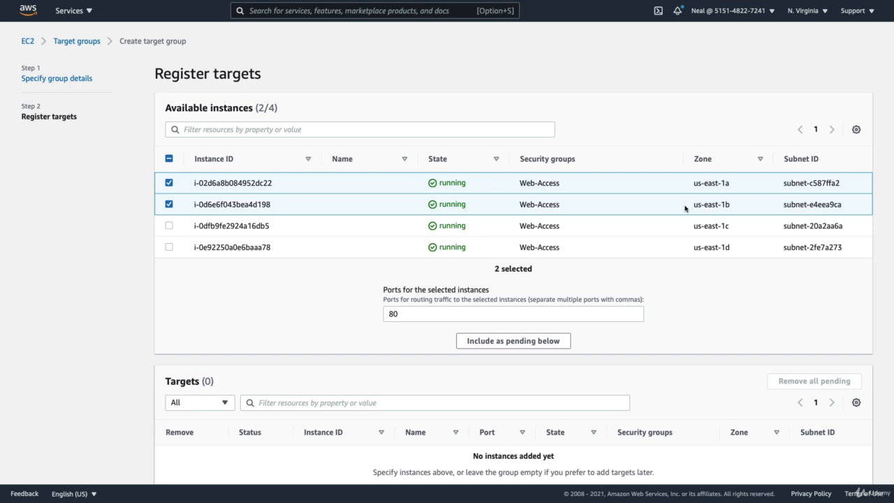
{"action": "scroll", "coordinate": [685, 209], "scroll_direction": "down", "scroll_amount": 2}
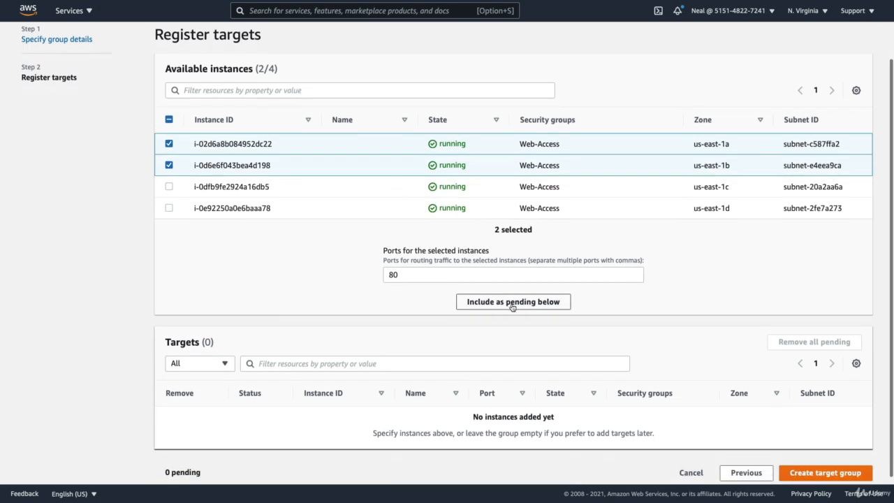
{"action": "left_click", "coordinate": [513, 303]}
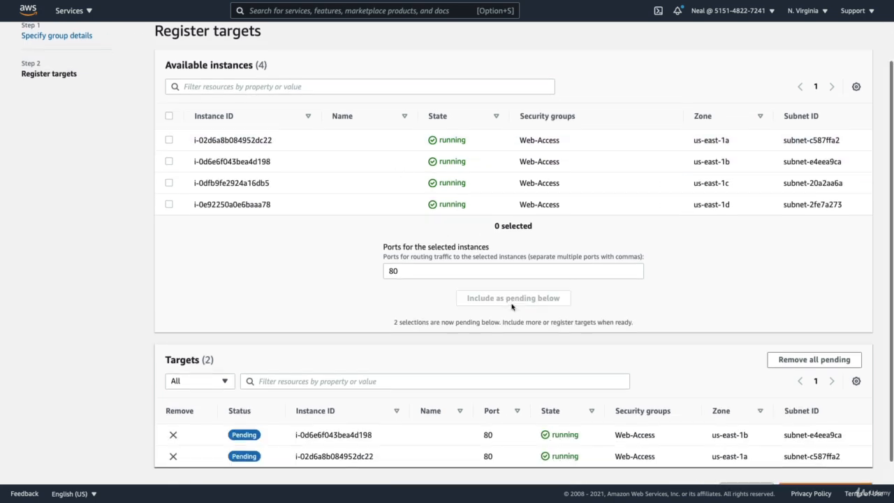
{"action": "scroll", "coordinate": [513, 306], "scroll_direction": "down", "scroll_amount": 1}
{"action": "left_click", "coordinate": [810, 465]}
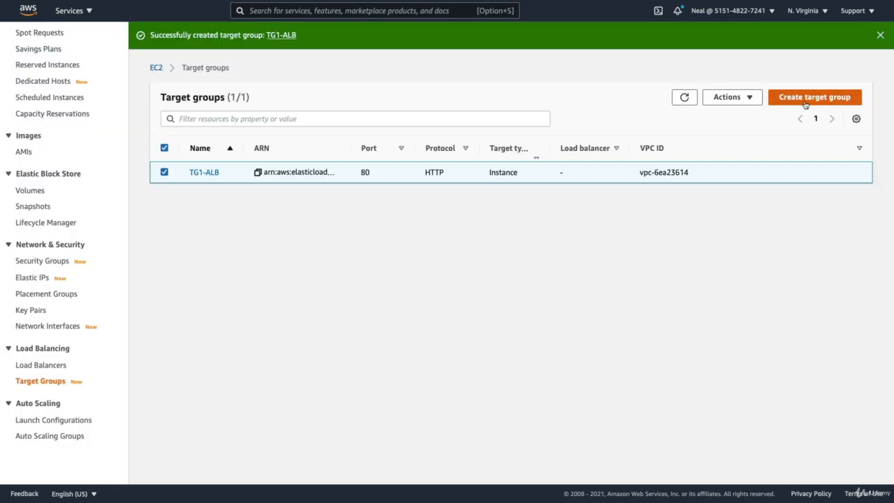
- Start a second target group named TG2-ALB with the default instance, HTTP and health check settings, and proceed to registering targets
{"action": "left_click", "coordinate": [805, 104]}
{"action": "scroll", "coordinate": [579, 231], "scroll_direction": "down", "scroll_amount": 3}
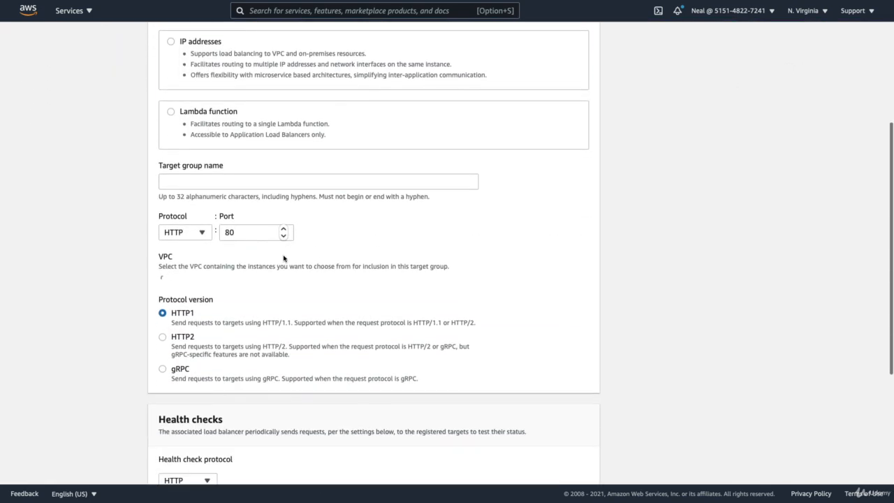
{"action": "scroll", "coordinate": [261, 309], "scroll_direction": "up", "scroll_amount": 2}
{"action": "left_click", "coordinate": [207, 283]}
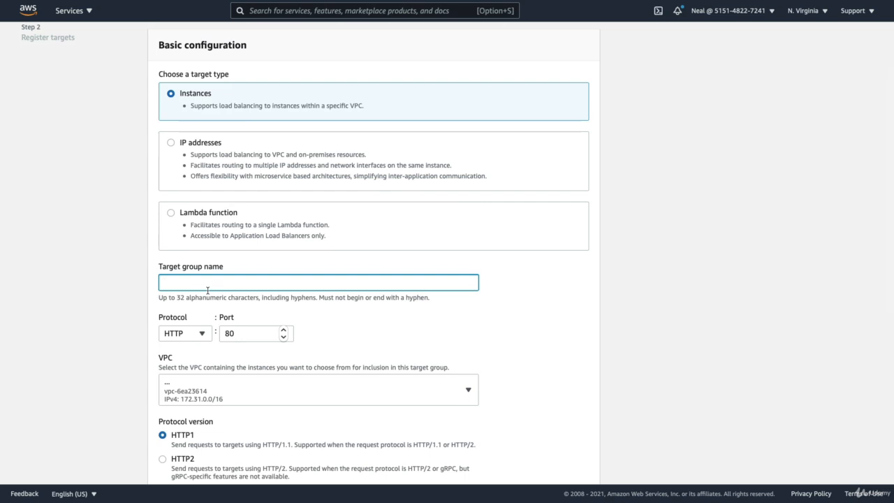
{"action": "type", "text": "TG2-ALB"}
{"action": "scroll", "coordinate": [211, 286], "scroll_direction": "down", "scroll_amount": 3}
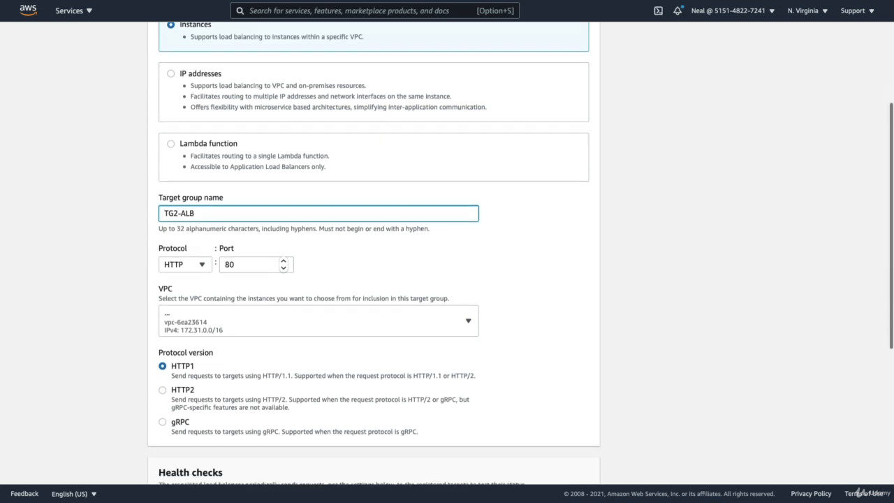
{"action": "scroll", "coordinate": [170, 311], "scroll_direction": "down", "scroll_amount": 2}
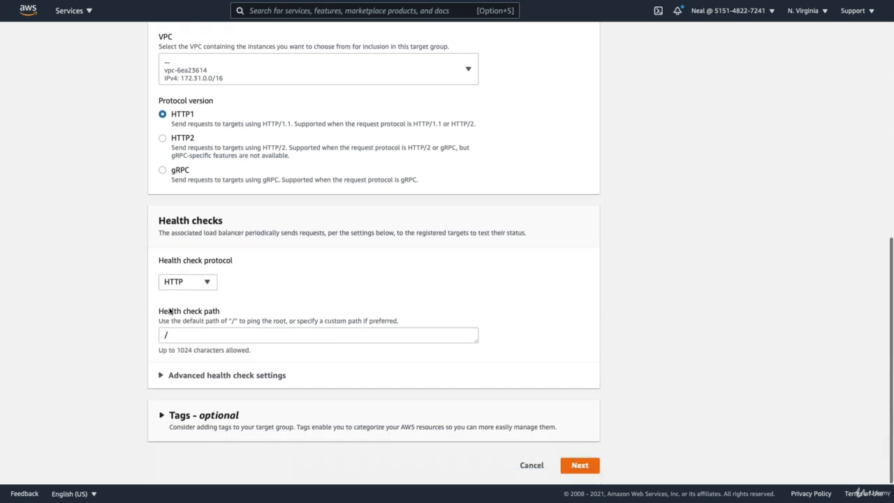
{"action": "left_click", "coordinate": [579, 466]}
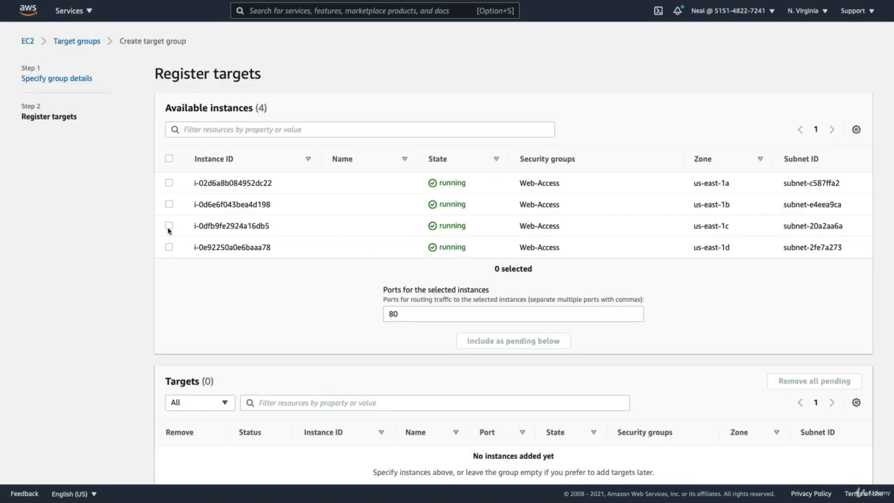
- Add the us-east-1c and us-east-1d instances as pending targets on port 80, create the target group, and clear its selection in the list
{"action": "left_click", "coordinate": [168, 225]}
{"action": "left_click", "coordinate": [169, 247]}
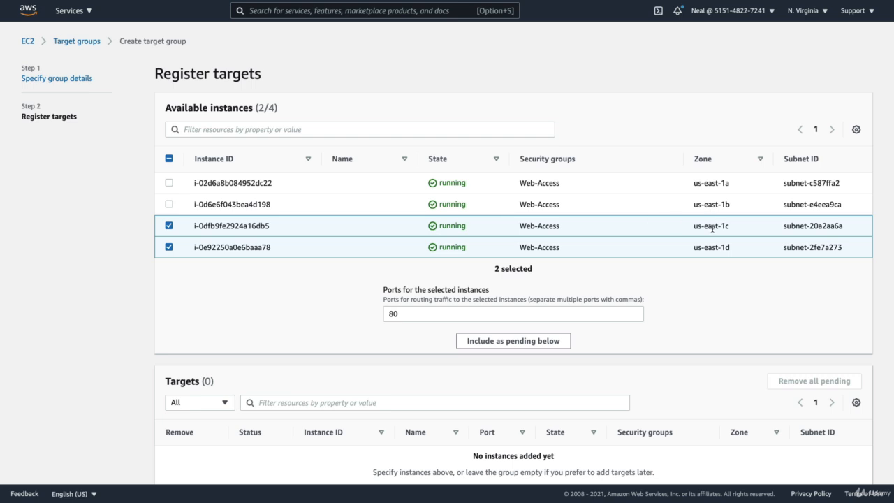
{"action": "scroll", "coordinate": [619, 305], "scroll_direction": "down", "scroll_amount": 1}
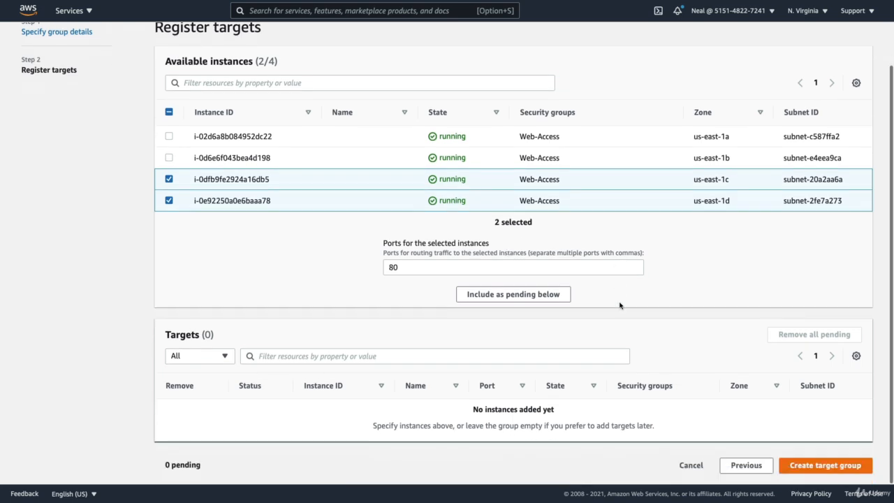
{"action": "left_click", "coordinate": [515, 295]}
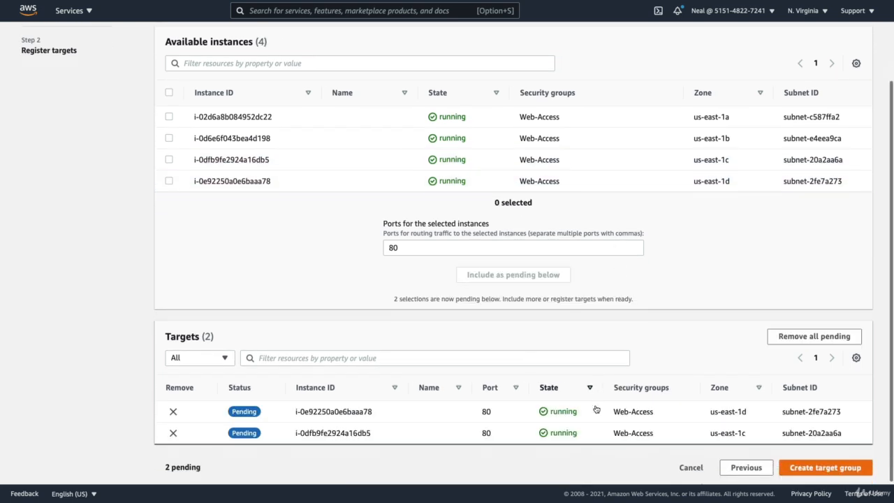
{"action": "left_click", "coordinate": [807, 471]}
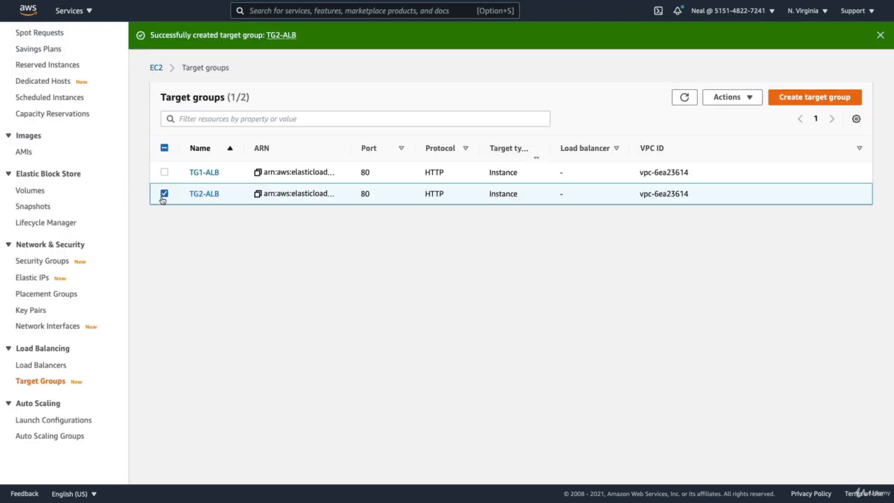
{"action": "left_click", "coordinate": [164, 193]}
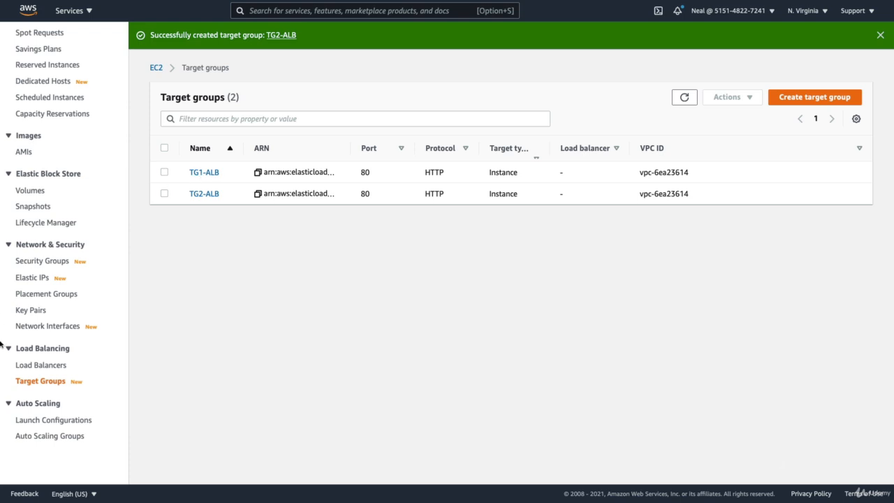
- Start creating a new load balancer of the Application Load Balancer type
{"action": "left_click", "coordinate": [33, 366]}
{"action": "left_click", "coordinate": [189, 36]}
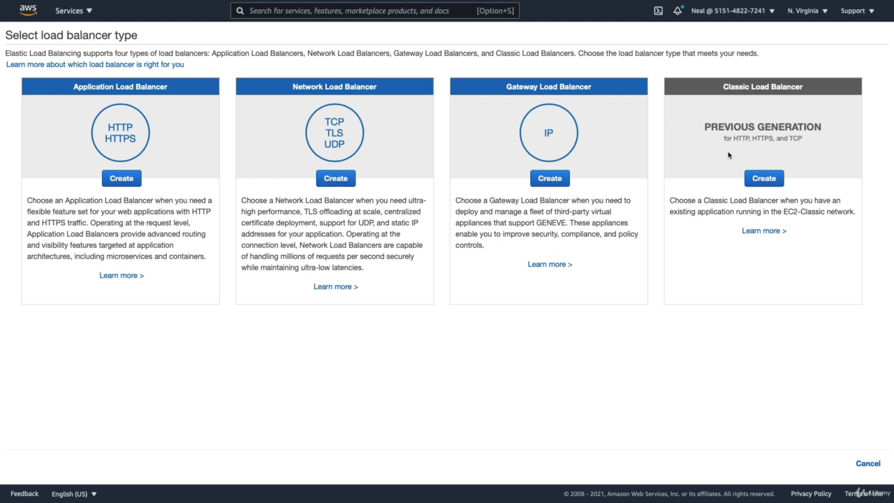
{"action": "left_click_drag", "start_coordinate": [704, 126], "coordinate": [833, 125]}
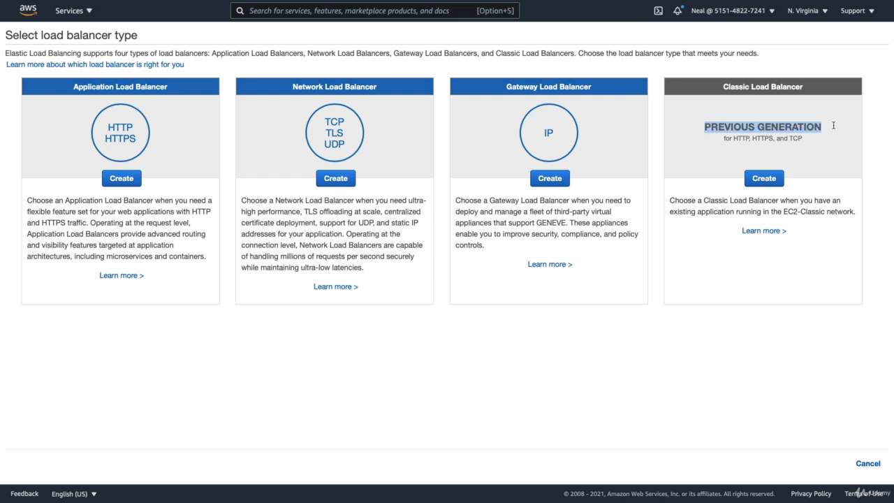
{"action": "left_click", "coordinate": [822, 148]}
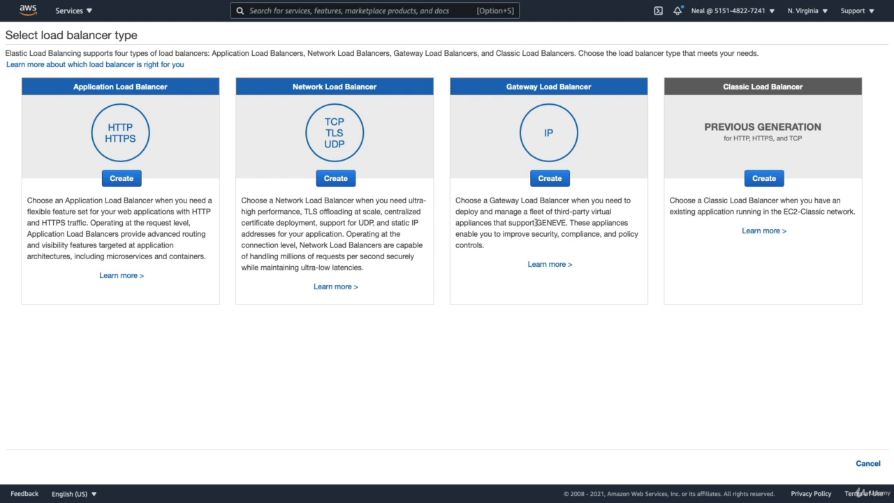
{"action": "left_click_drag", "start_coordinate": [537, 222], "coordinate": [562, 223]}
{"action": "left_click", "coordinate": [563, 221]}
{"action": "left_click", "coordinate": [119, 183]}
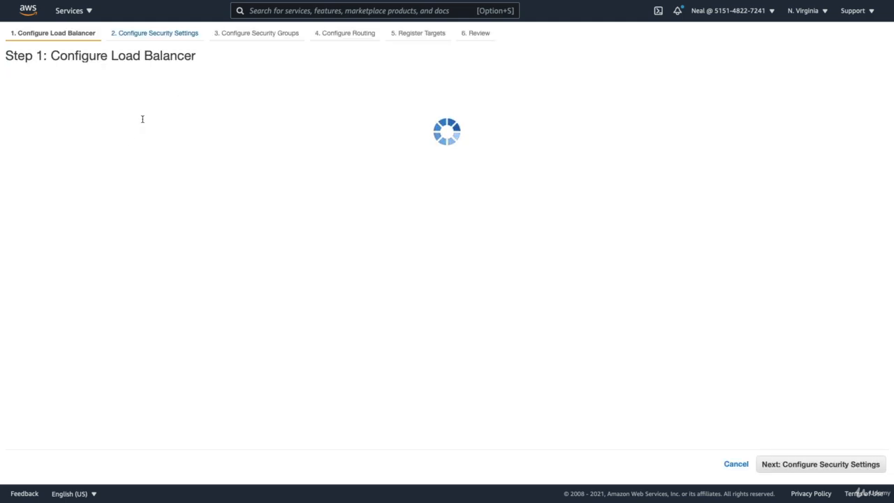
- Name the load balancer MyALB, keeping the internet-facing scheme and ipv4 address type
{"action": "left_click", "coordinate": [149, 118]}
{"action": "type", "text": "My"}
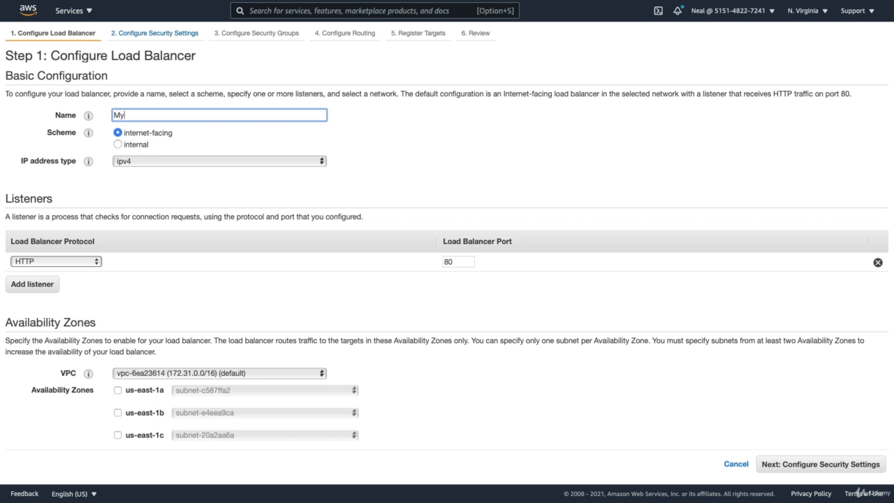
{"action": "type", "text": "ALB"}
{"action": "scroll", "coordinate": [67, 276], "scroll_direction": "down", "scroll_amount": 2}
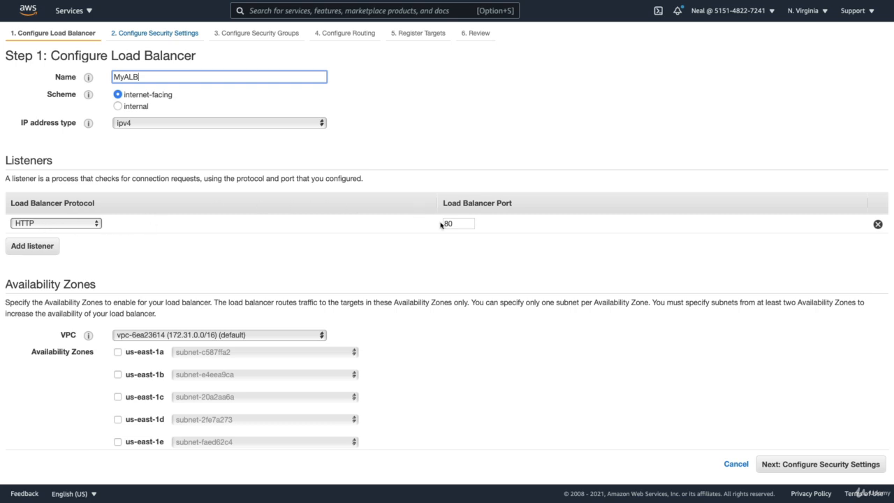
- Try HTTPS (Secure HTTP) as the listener protocol and switch it back to HTTP
{"action": "left_click", "coordinate": [62, 223]}
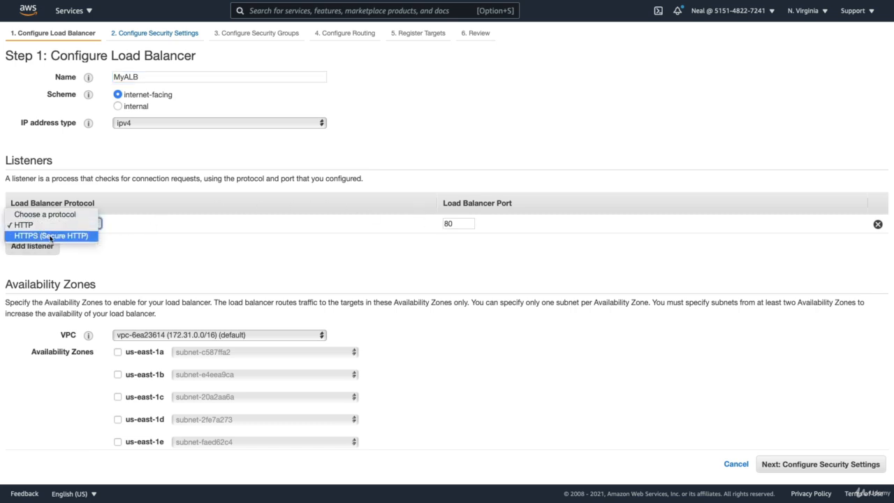
{"action": "left_click", "coordinate": [51, 236]}
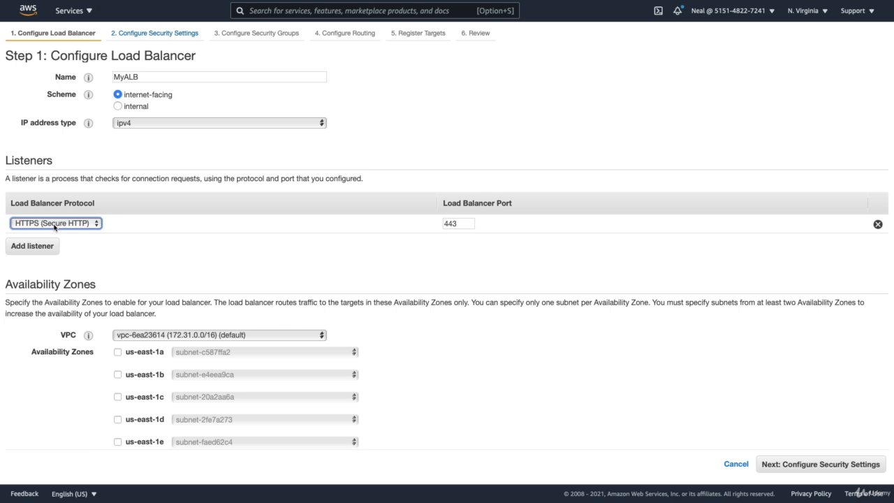
{"action": "left_click", "coordinate": [68, 224]}
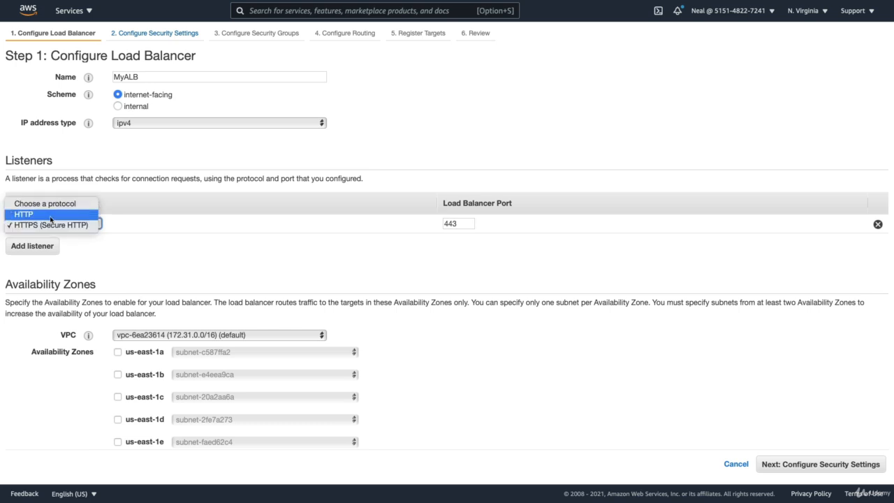
{"action": "left_click", "coordinate": [50, 219]}
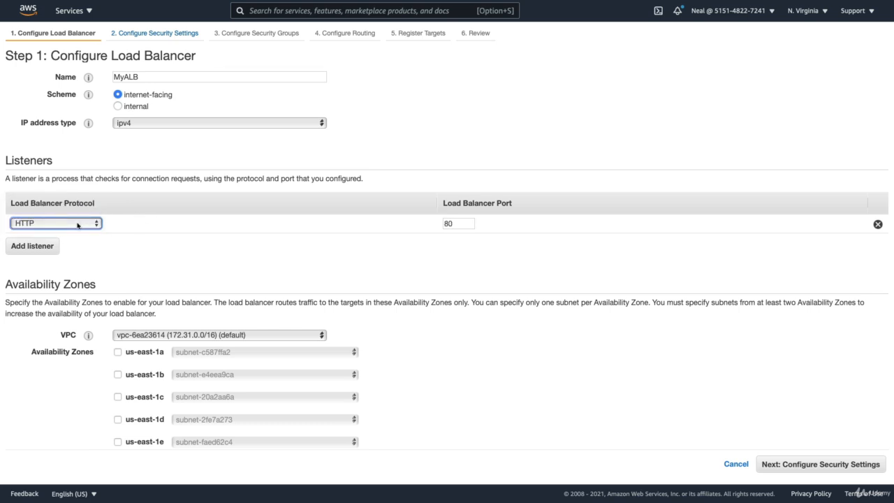
- Enable the us-east-1a, us-east-1b, us-east-1c and us-east-1d availability zones in the default VPC and continue to the security settings
{"action": "scroll", "coordinate": [78, 224], "scroll_direction": "down", "scroll_amount": 3}
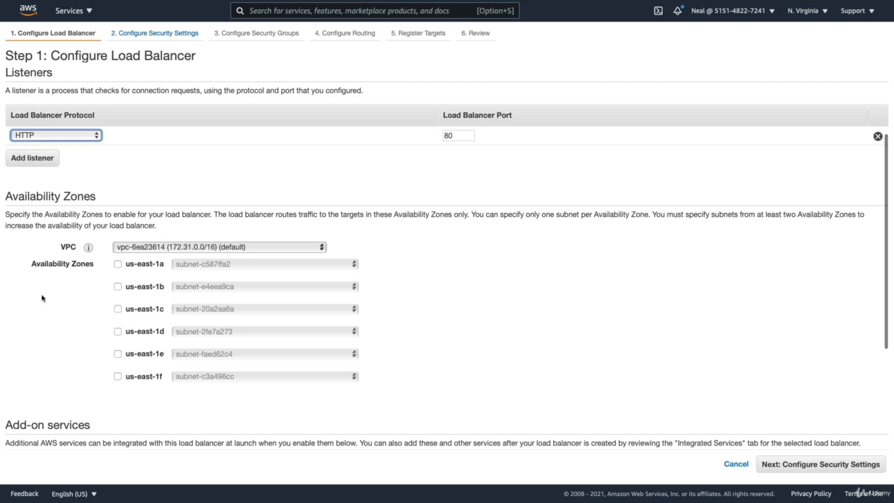
{"action": "scroll", "coordinate": [42, 298], "scroll_direction": "down", "scroll_amount": 4}
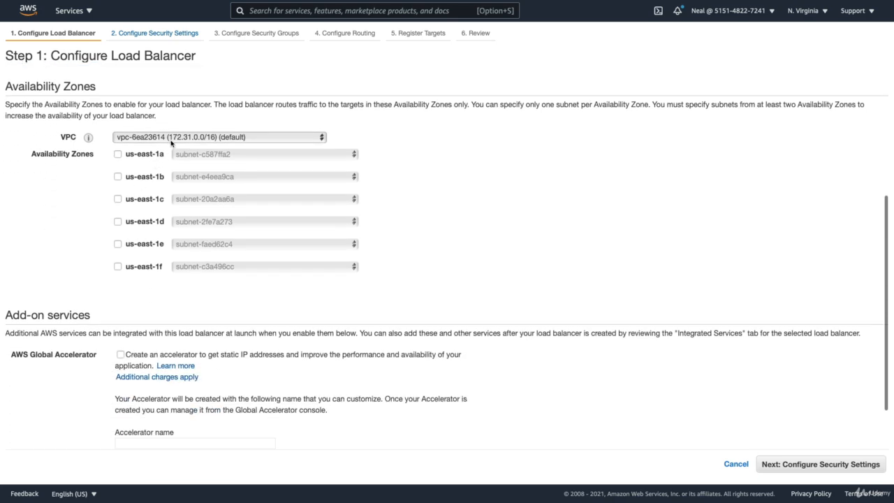
{"action": "left_click", "coordinate": [118, 154]}
{"action": "left_click", "coordinate": [118, 193]}
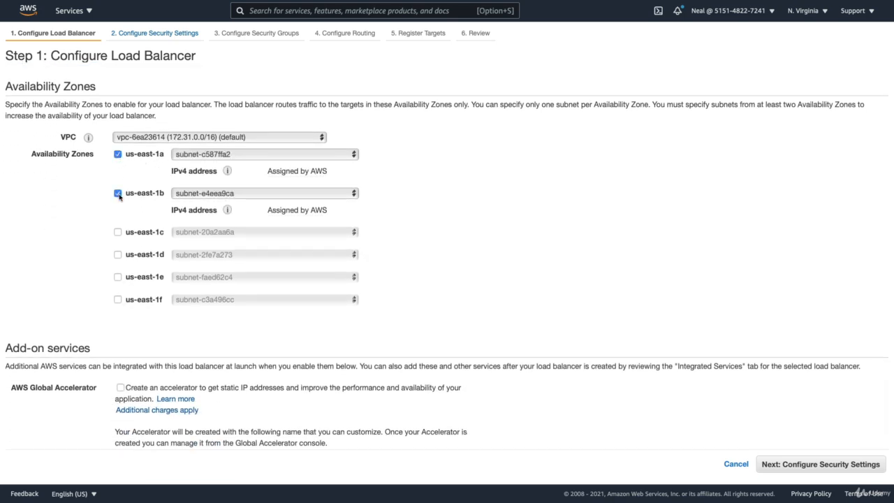
{"action": "left_click", "coordinate": [118, 232]}
{"action": "left_click", "coordinate": [118, 271]}
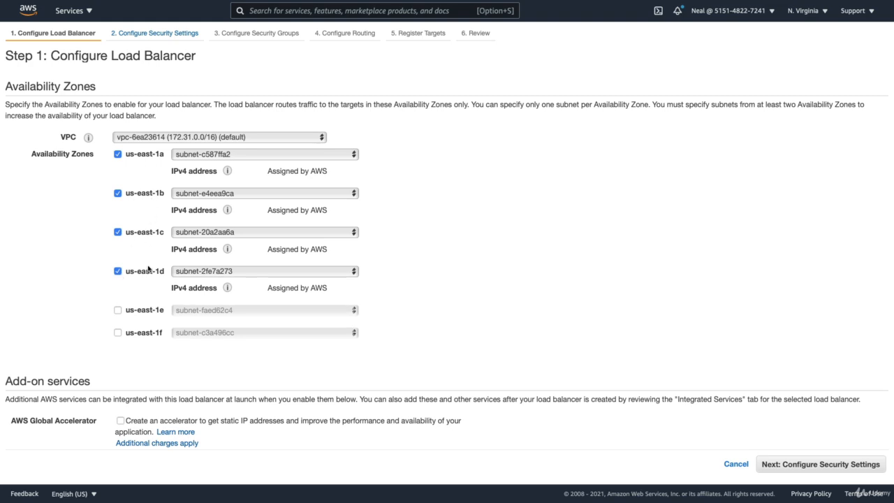
{"action": "scroll", "coordinate": [148, 267], "scroll_direction": "down", "scroll_amount": 4}
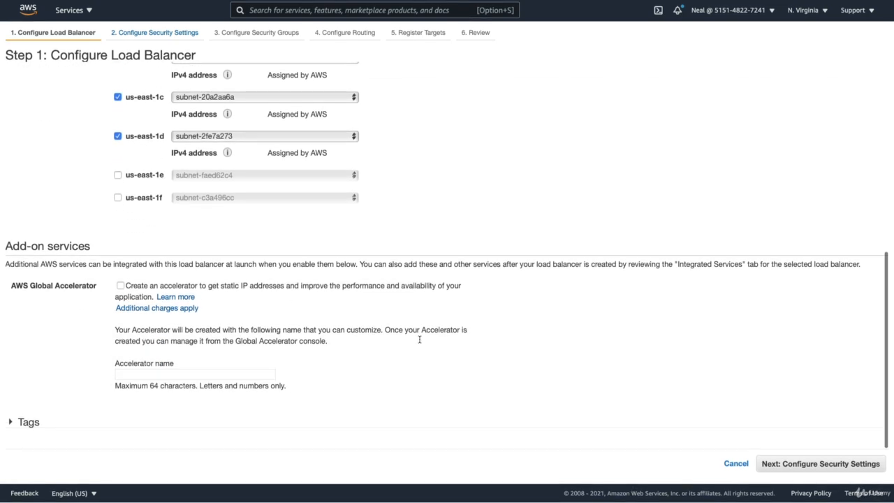
{"action": "left_click", "coordinate": [785, 462]}
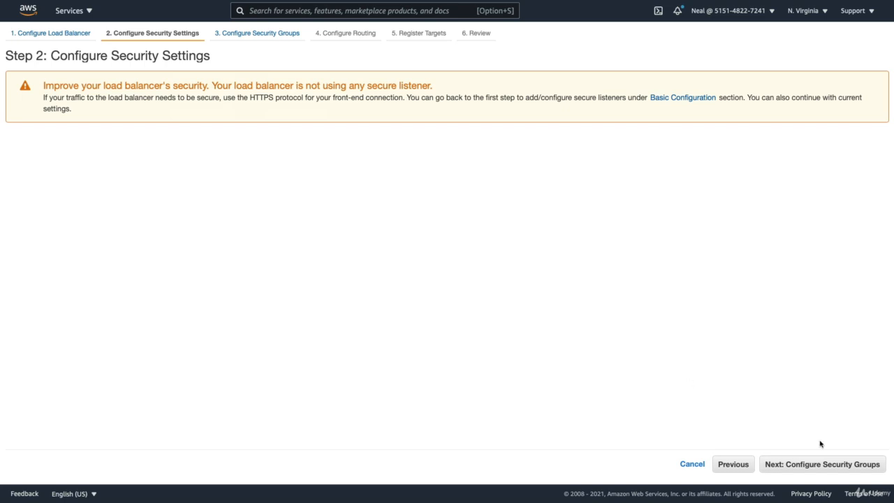
- Assign the existing Web-Access security group in addition to the default one and continue to the routing configuration
{"action": "left_click", "coordinate": [820, 465]}
{"action": "left_click", "coordinate": [156, 107]}
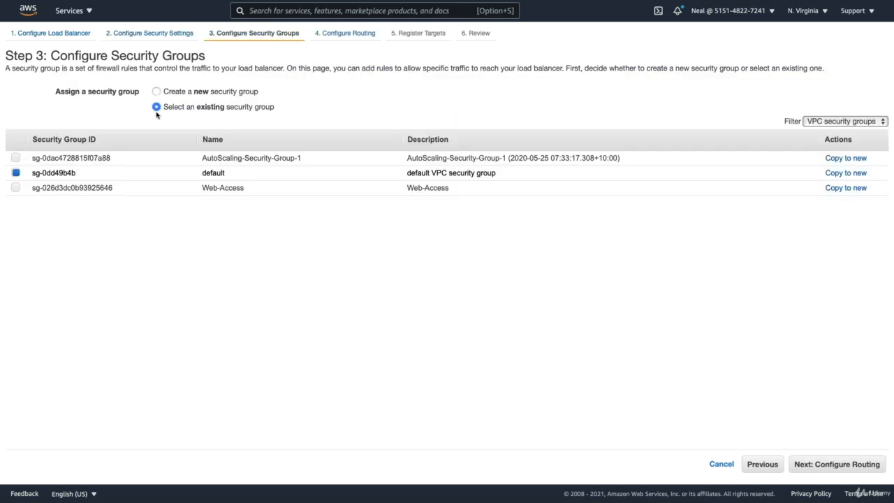
{"action": "left_click", "coordinate": [16, 188]}
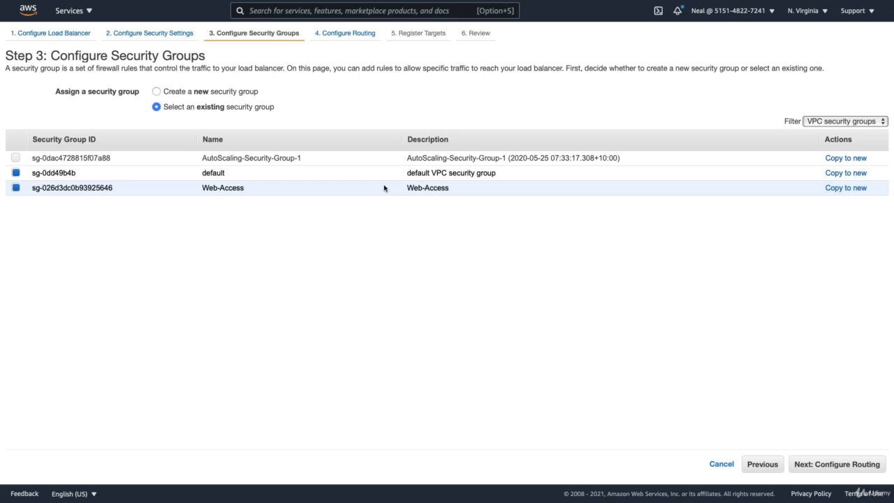
{"action": "left_click", "coordinate": [829, 465]}
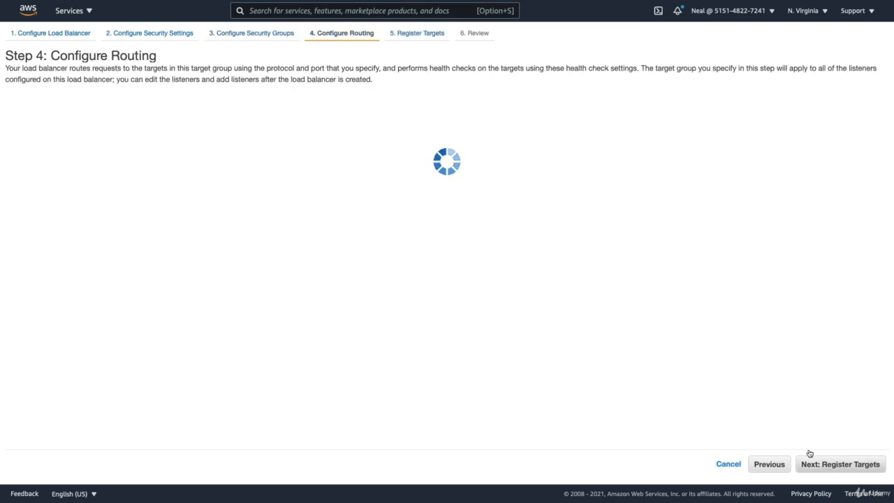
- Route the load balancer's traffic to the existing target group TG1-ALB and continue to the registered targets
{"action": "mouse_move", "coordinate": [104, 143]}
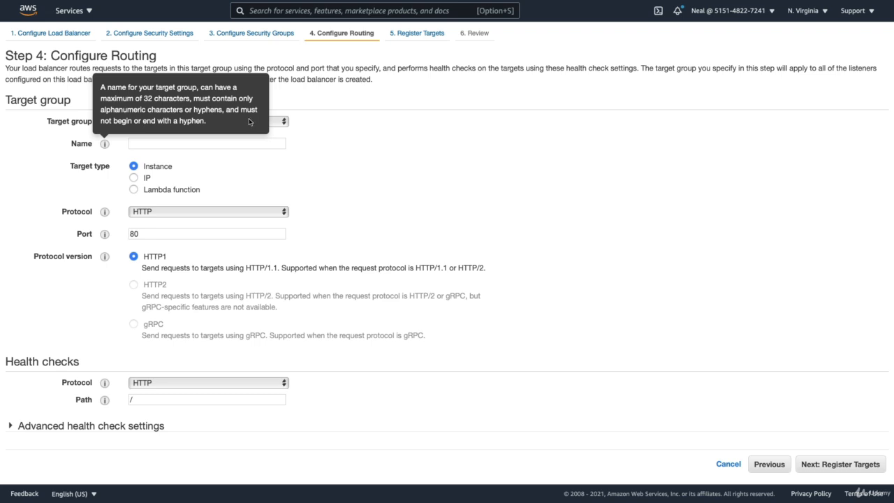
{"action": "left_click", "coordinate": [281, 122]}
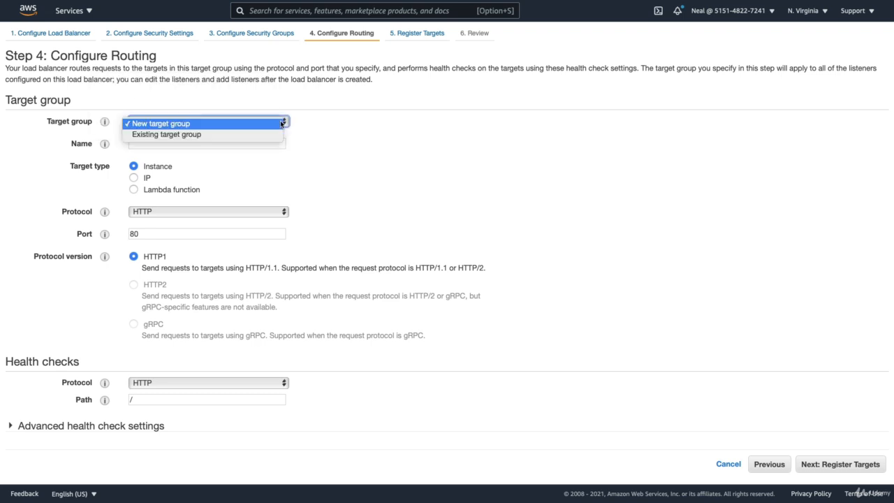
{"action": "left_click", "coordinate": [215, 135]}
{"action": "left_click", "coordinate": [188, 147]}
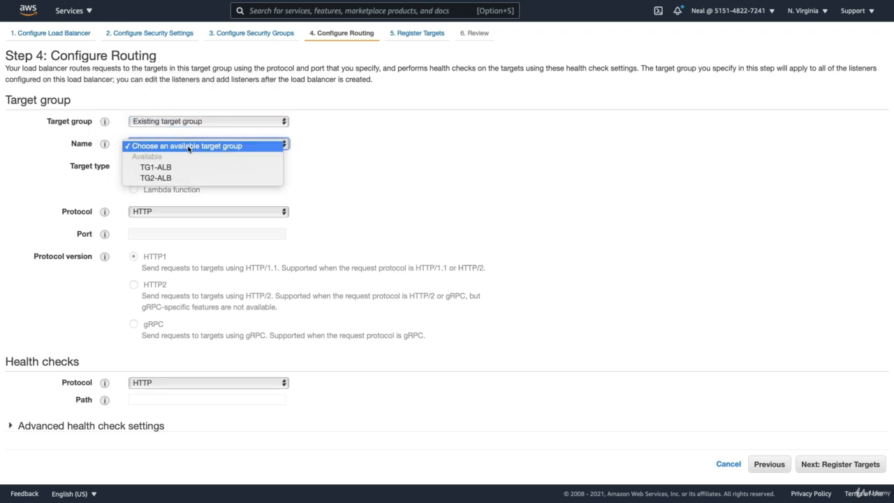
{"action": "left_click", "coordinate": [160, 169]}
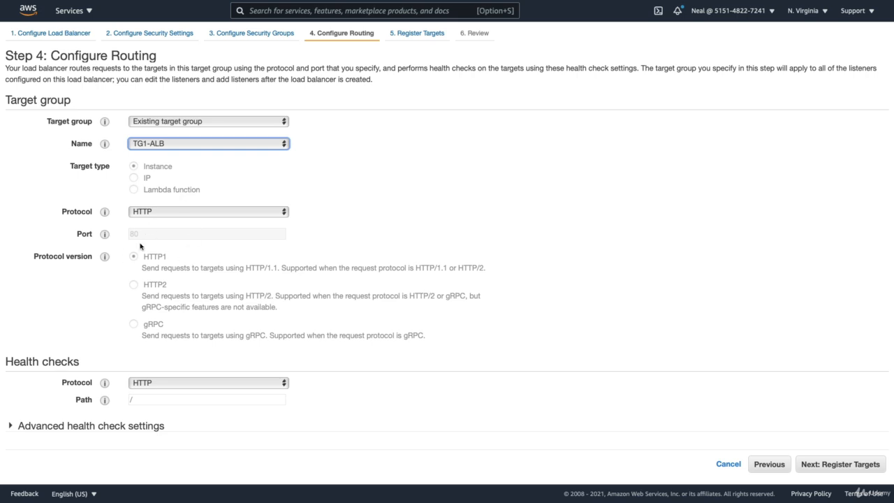
{"action": "left_click", "coordinate": [817, 464]}
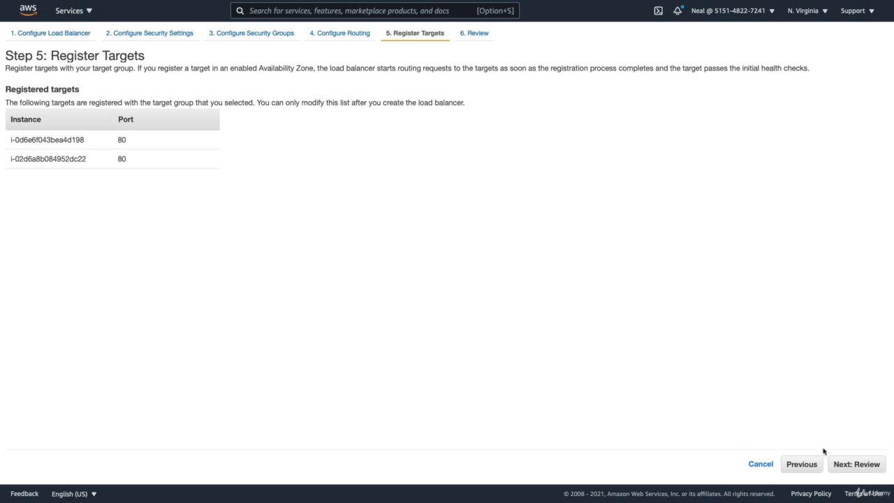
- Proceed through the review, create the load balancer and close the creation status page
{"action": "left_click", "coordinate": [873, 467]}
{"action": "left_click", "coordinate": [866, 469]}
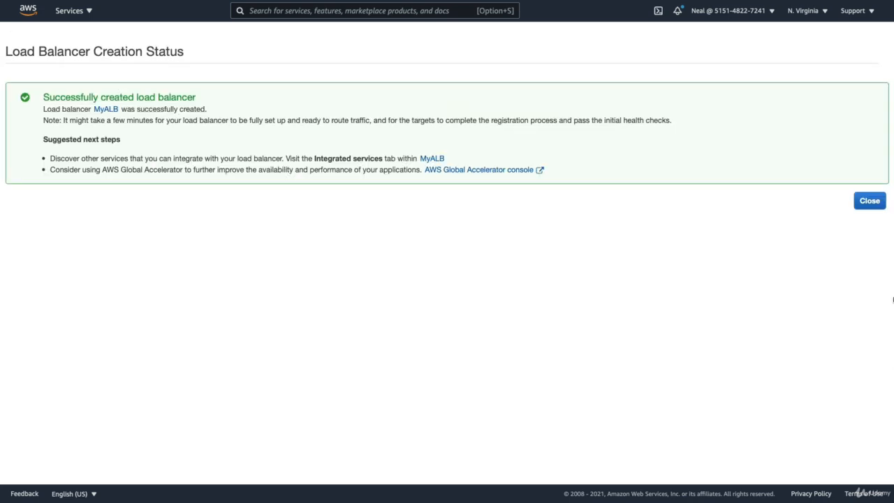
{"action": "left_click", "coordinate": [867, 204]}
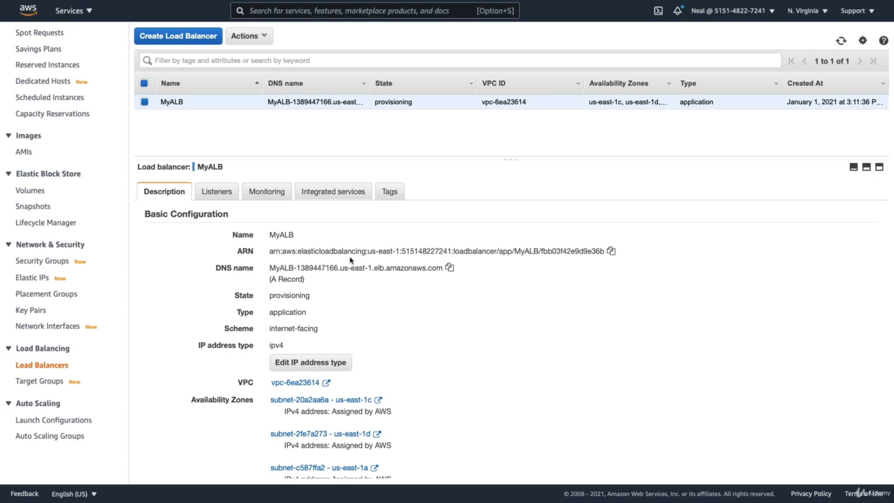
- Examine the registered targets of the TG1-ALB target group and refresh their health status
{"action": "left_click", "coordinate": [28, 381]}
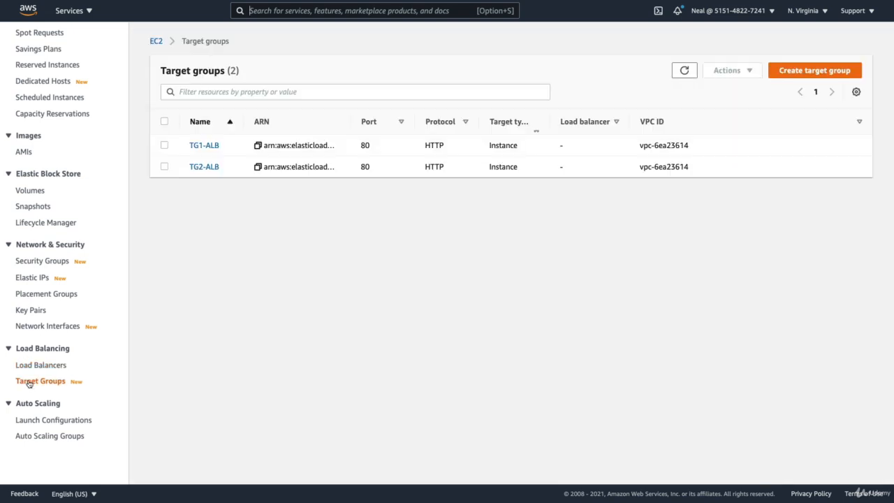
{"action": "left_click", "coordinate": [203, 146]}
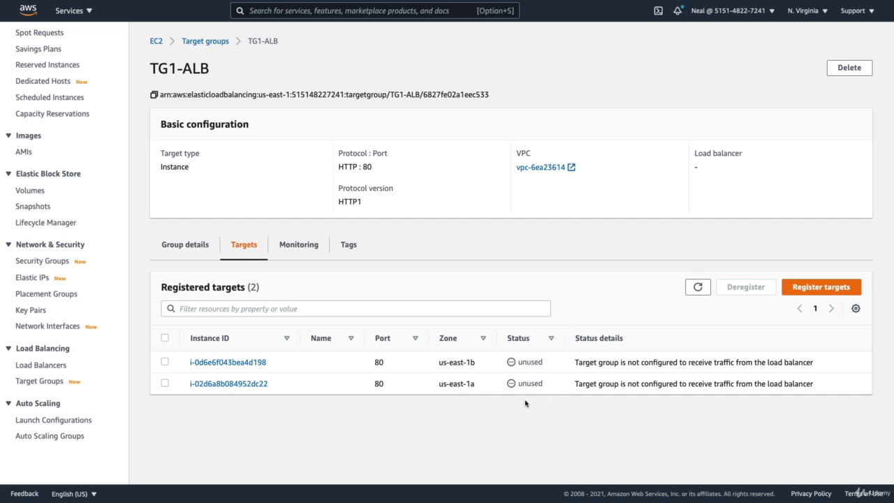
{"action": "left_click", "coordinate": [696, 289]}
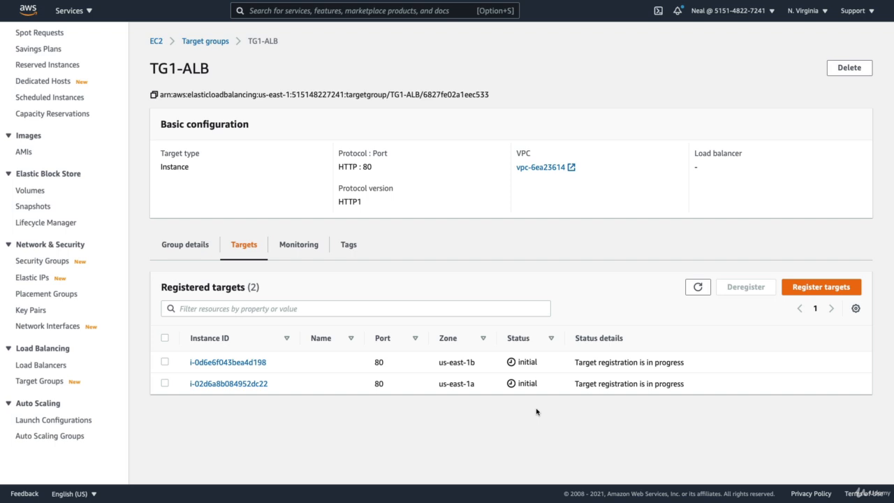
{"action": "left_click", "coordinate": [701, 286]}
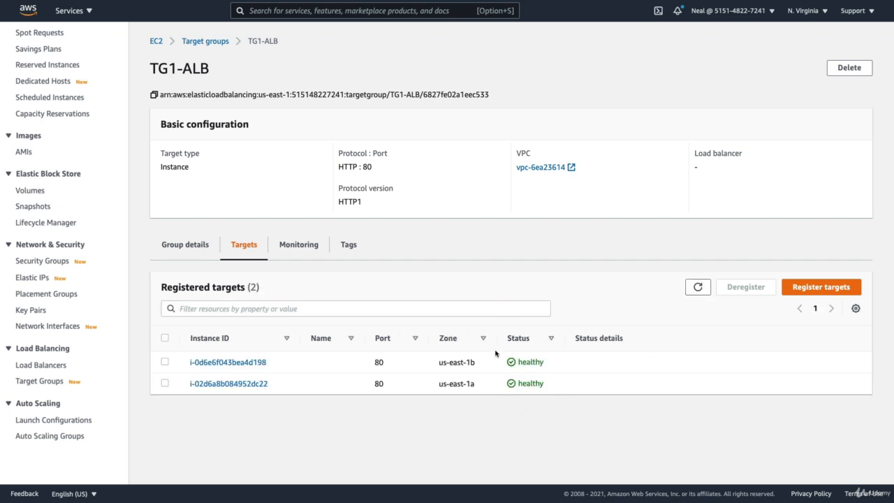
- Copy MyALB's DNS name, open it in the browser and reload the page repeatedly to test load balancing between zones
{"action": "left_click", "coordinate": [42, 365]}
{"action": "left_click", "coordinate": [449, 269]}
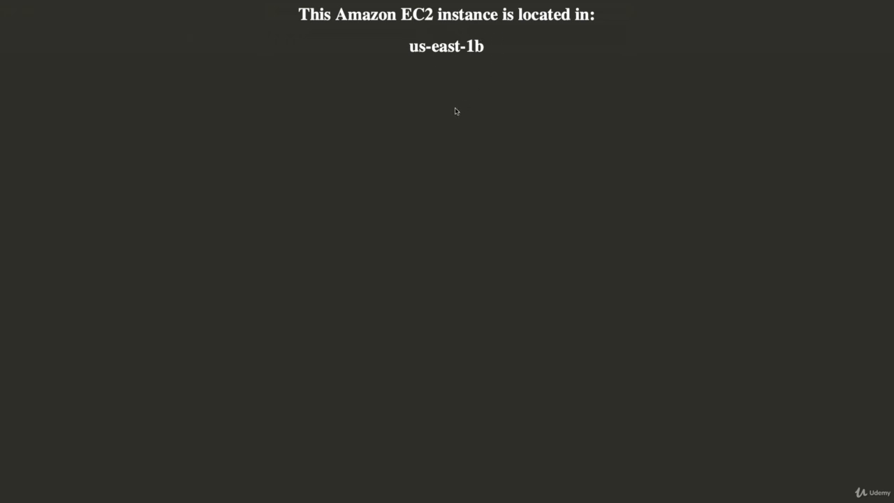
{"action": "key", "text": "ctrl+r"}
{"action": "key", "text": "ctrl+r"}
{"action": "key", "text": "ctrl+r"}
{"action": "key", "text": "ctrl+r"}
{"action": "key", "text": "ctrl+r"}
{"action": "key", "text": "ctrl+r"}
{"action": "key", "text": "ctrl+r"}
{"action": "key", "text": "ctrl+r"}
{"action": "key", "text": "ctrl+r"}
{"action": "key", "text": "ctrl+r"}
{"action": "key", "text": "ctrl+r"}
{"action": "key", "text": "ctrl+r"}
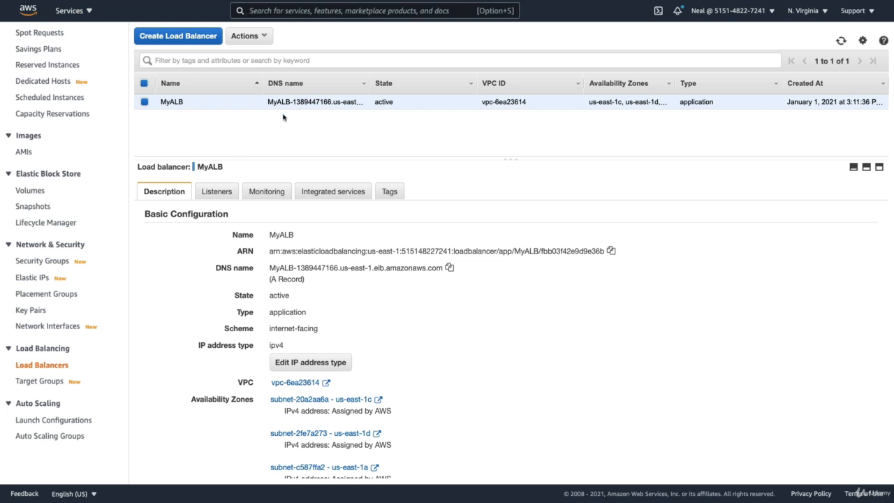
- Search for the Route 53 service and open the dctlabs.com hosted zone
{"action": "left_click", "coordinate": [81, 15]}
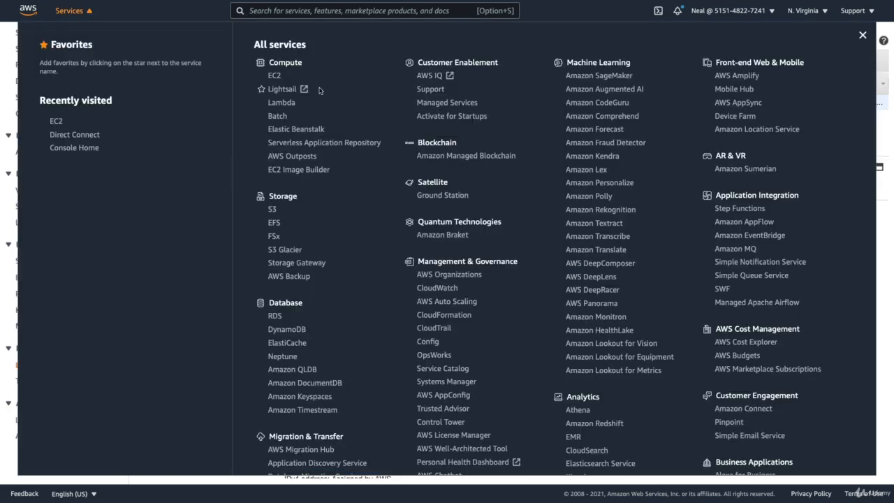
{"action": "type", "text": "route5"}
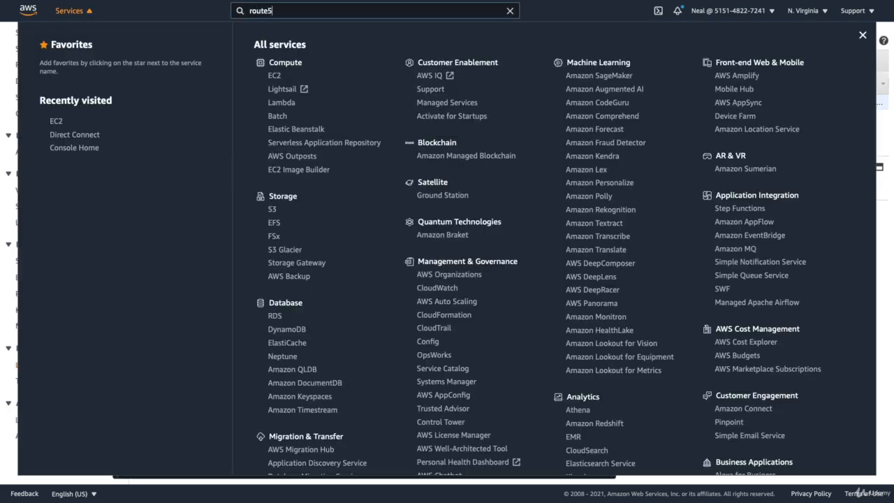
{"action": "key", "text": "Return"}
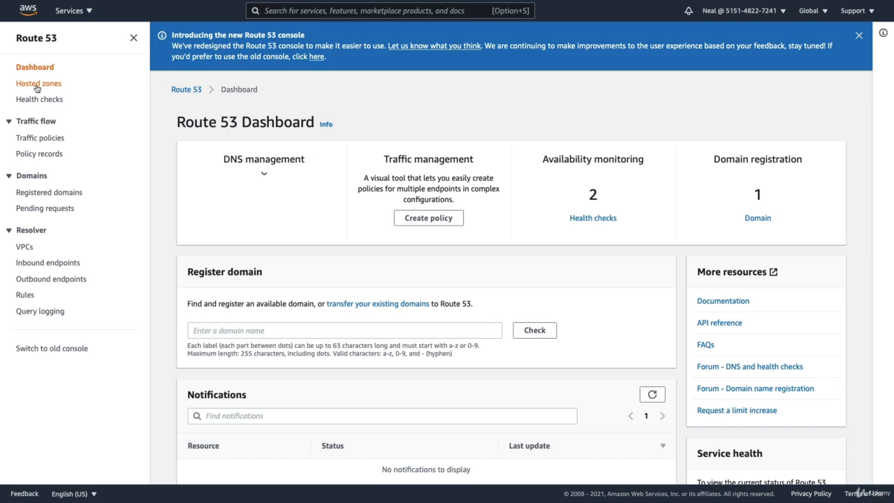
{"action": "left_click", "coordinate": [37, 85]}
{"action": "left_click", "coordinate": [230, 208]}
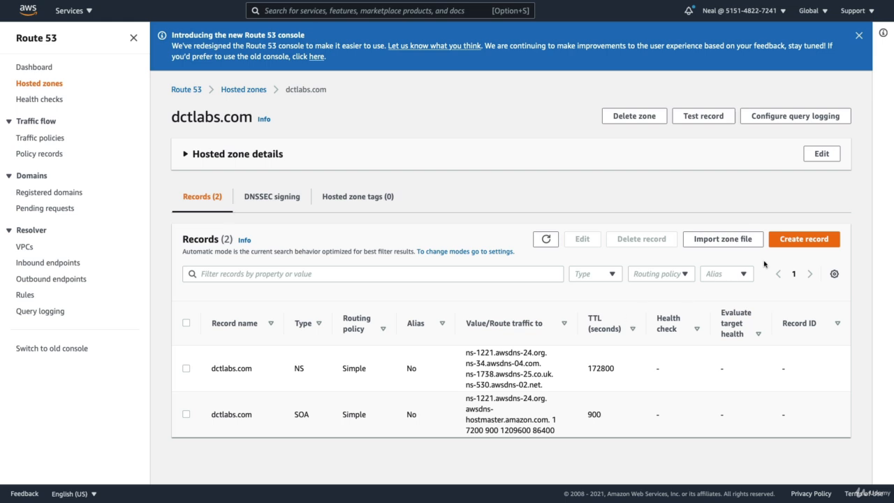
- Start a simple-routing A record with Alias enabled, routing traffic to an Application and Classic Load Balancer
{"action": "left_click", "coordinate": [789, 243]}
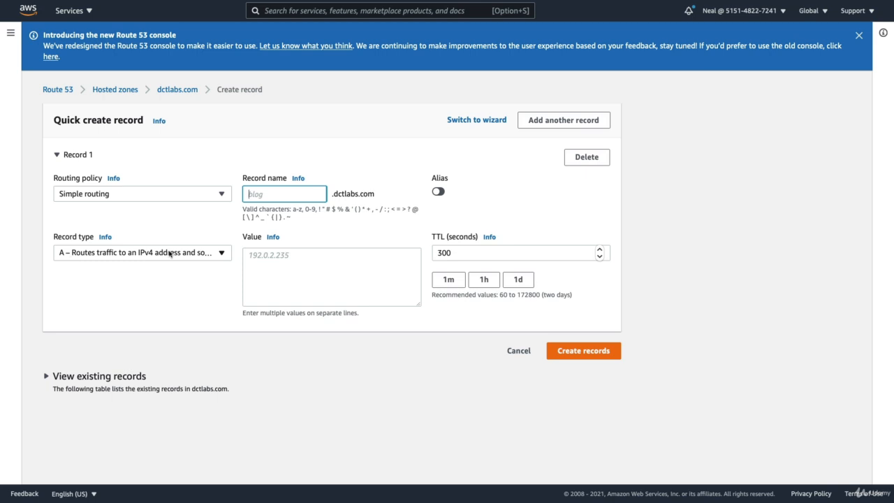
{"action": "left_click", "coordinate": [439, 193]}
{"action": "left_click", "coordinate": [439, 192]}
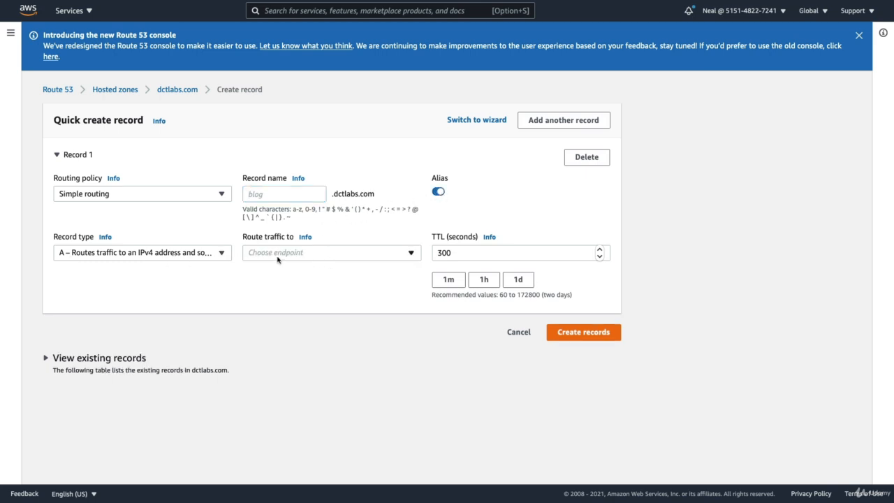
{"action": "left_click", "coordinate": [311, 254]}
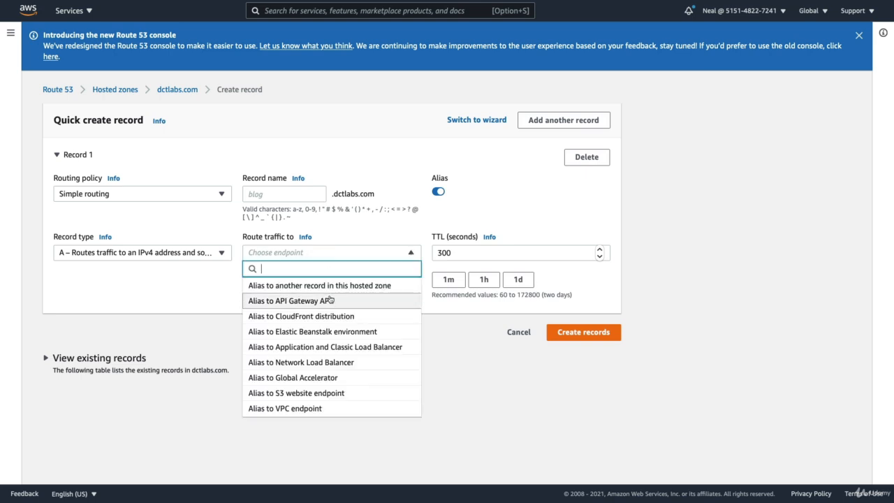
{"action": "left_click", "coordinate": [308, 351]}
- Set the alias region to US East (N. Virginia) [us-east-1], choose the MyALB load balancer as endpoint and create the record
{"action": "left_click", "coordinate": [290, 271]}
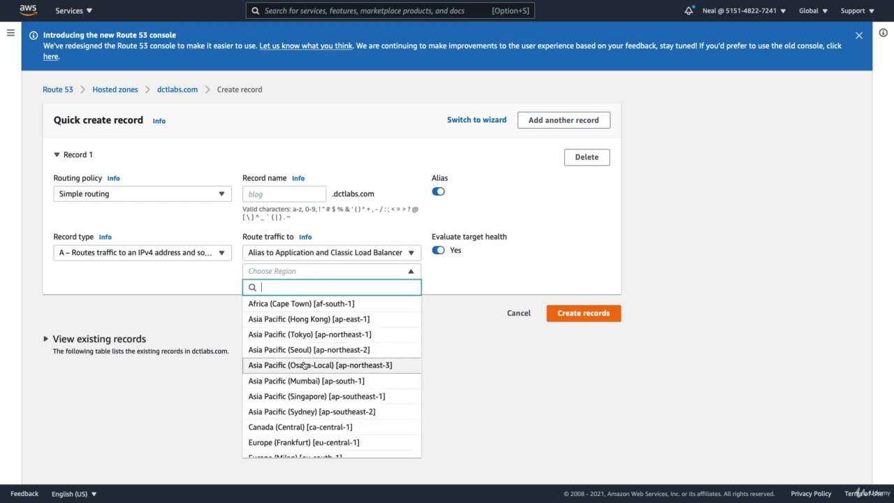
{"action": "type", "text": "us-eas"}
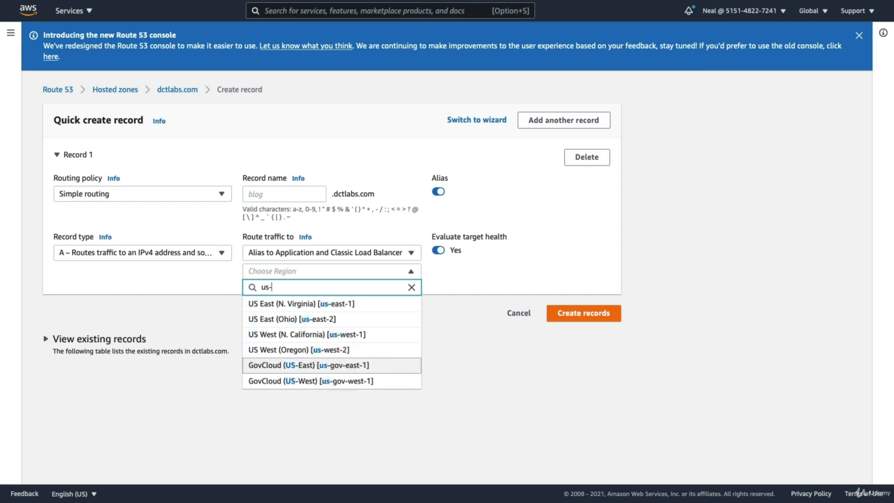
{"action": "left_click", "coordinate": [297, 304]}
{"action": "left_click", "coordinate": [295, 290]}
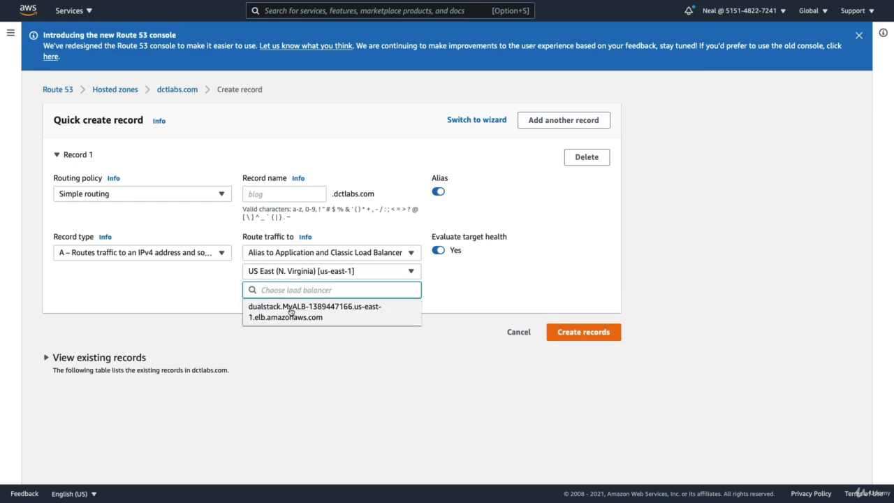
{"action": "left_click", "coordinate": [290, 312]}
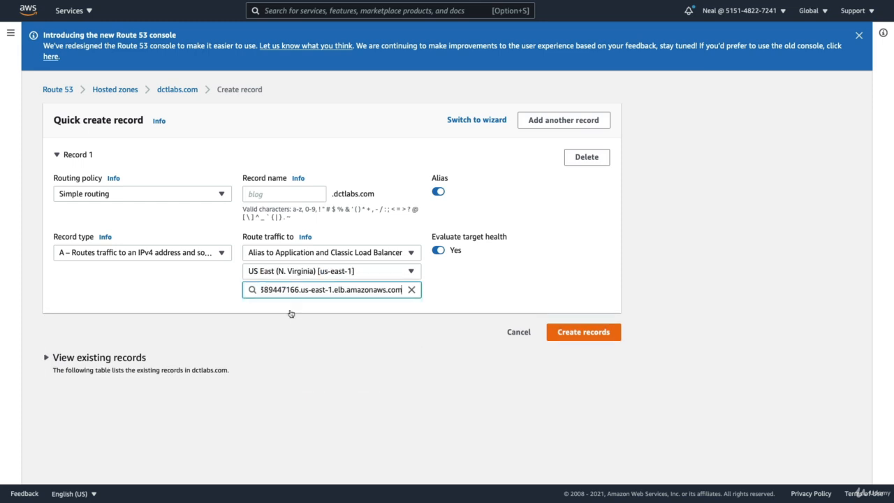
{"action": "left_click", "coordinate": [582, 336]}
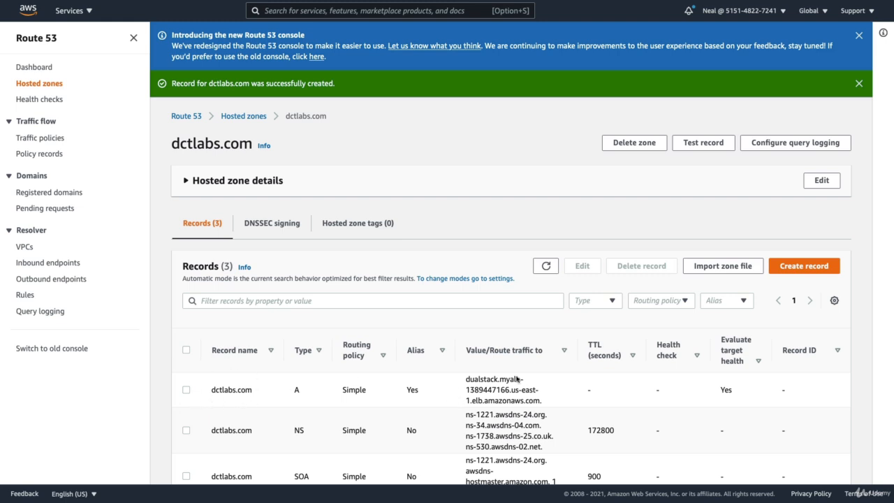
- Open dctlabs.com in a new browser tab and reload the page to test the alias record
{"action": "key", "text": "super+t"}
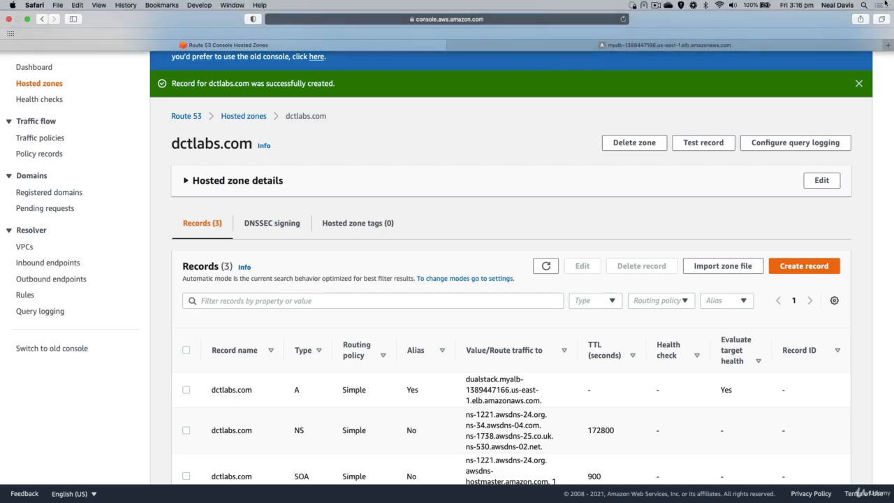
{"action": "type", "text": "dctlabs"}
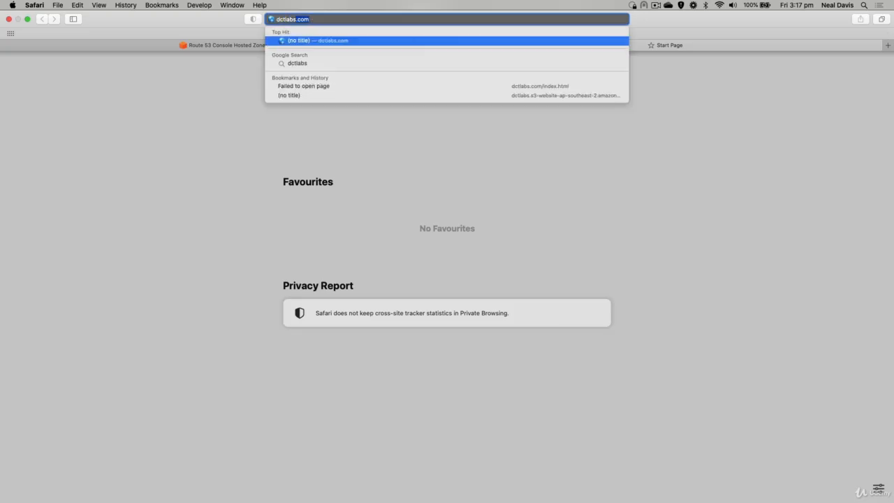
{"action": "key", "text": "Return"}
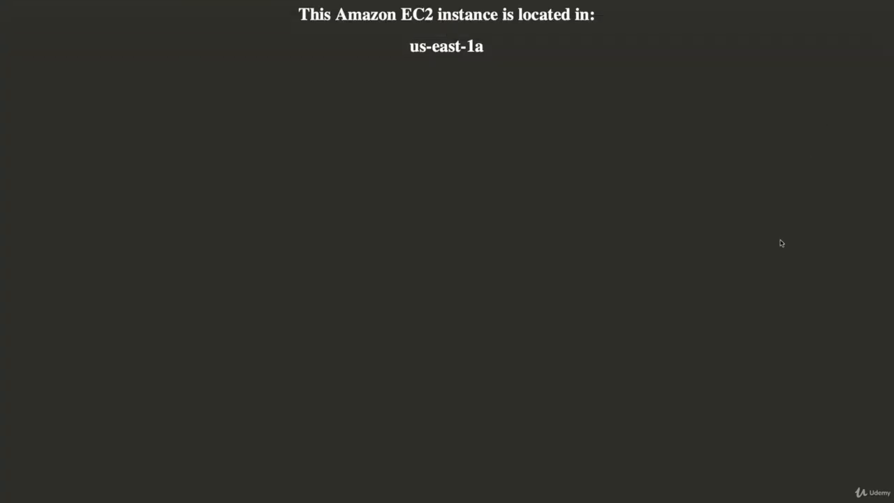
{"action": "key", "text": "super+r"}
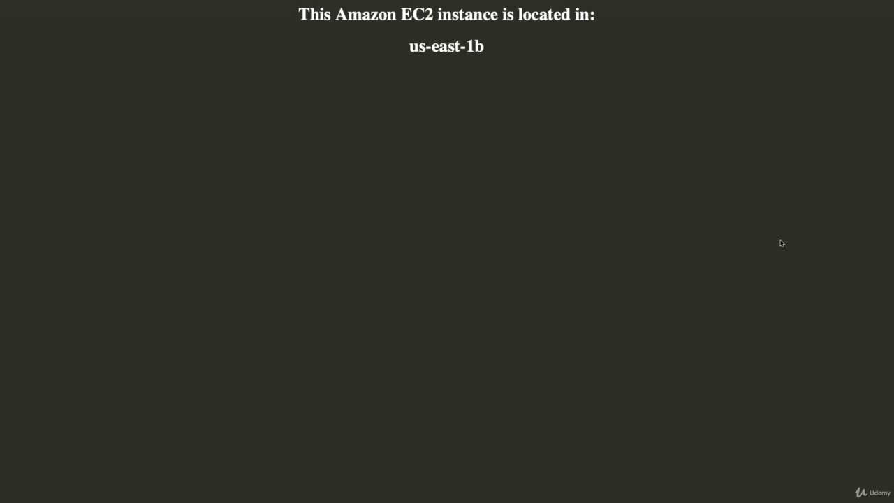
{"action": "key", "text": "super+r"}
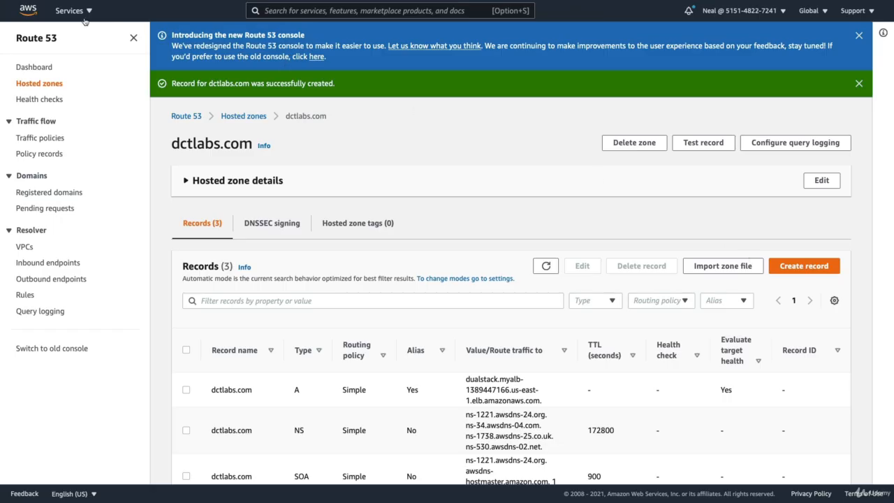
- Go to the EC2 service and open the rules of MyALB's HTTP:80 listener for editing
{"action": "left_click", "coordinate": [83, 16]}
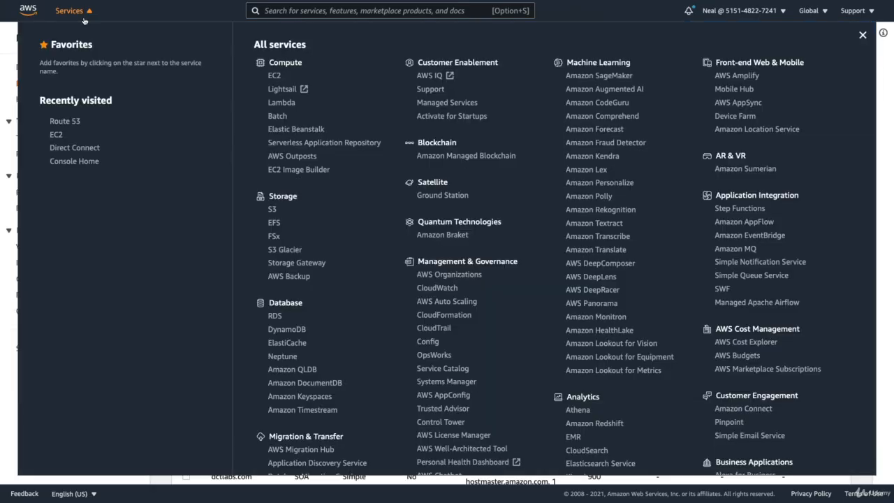
{"action": "left_click", "coordinate": [273, 77]}
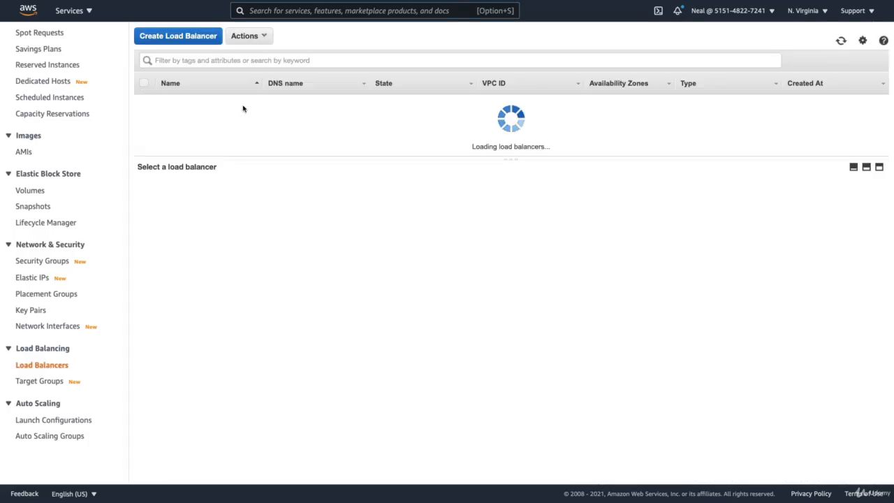
{"action": "left_click", "coordinate": [211, 196]}
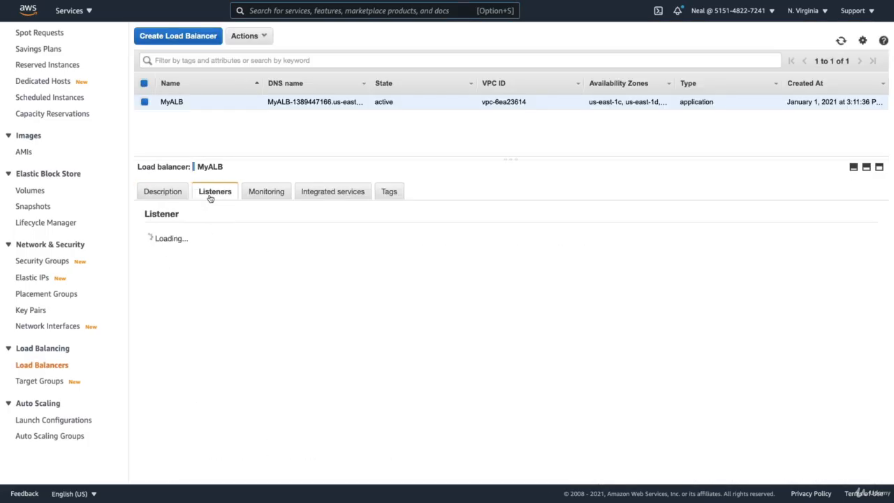
{"action": "left_click", "coordinate": [153, 306]}
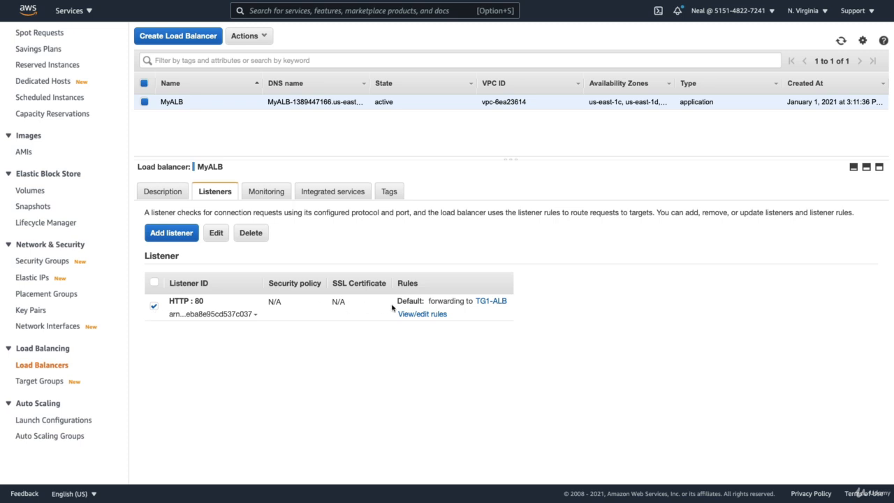
{"action": "left_click", "coordinate": [417, 317]}
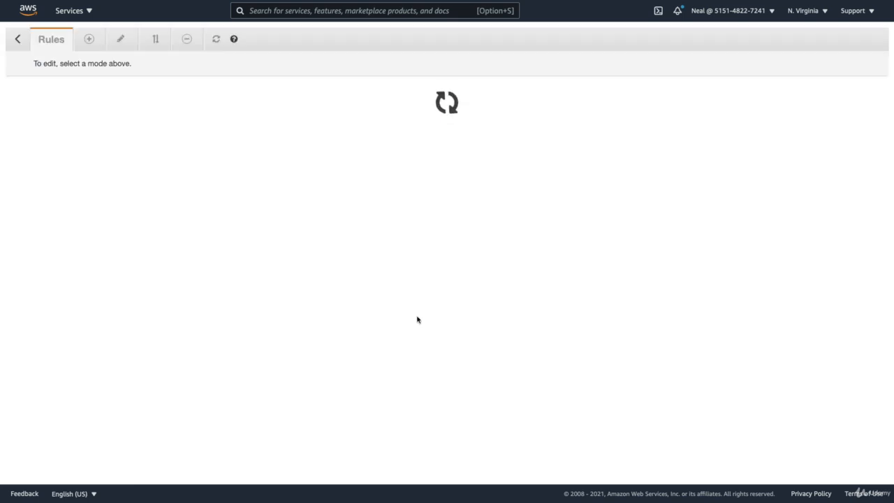
- Insert a new listener rule above the default one with the host header condition members.dctlabs.com
{"action": "left_click", "coordinate": [89, 39]}
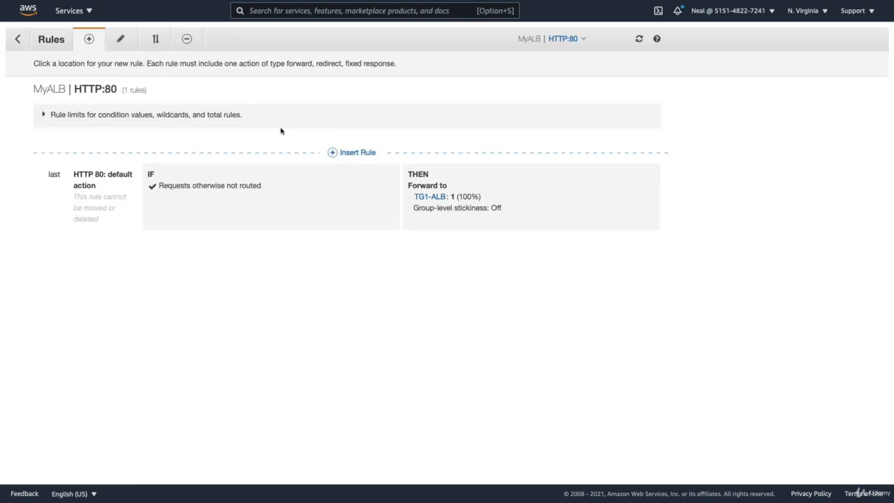
{"action": "left_click", "coordinate": [352, 152]}
{"action": "left_click", "coordinate": [235, 187]}
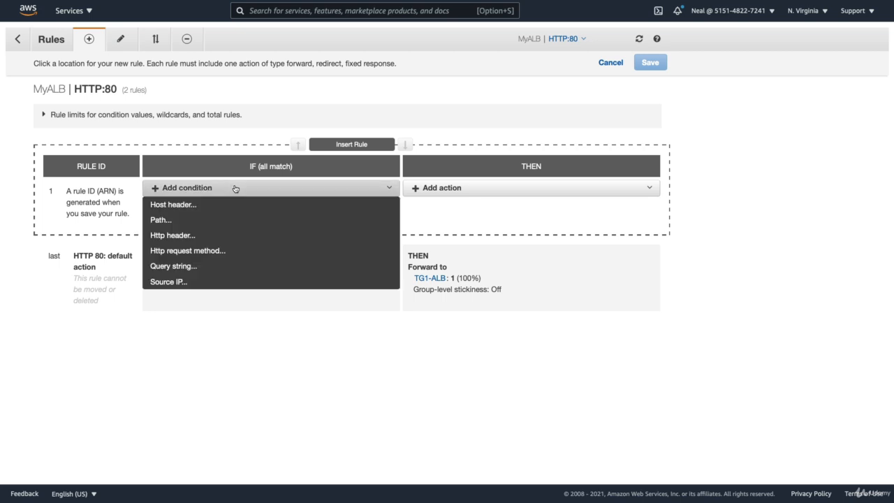
{"action": "left_click", "coordinate": [173, 205]}
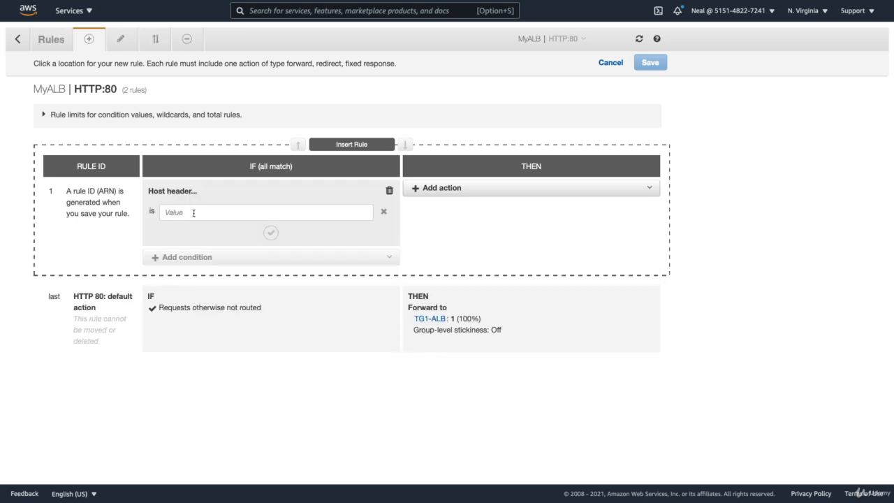
{"action": "left_click", "coordinate": [194, 212]}
{"action": "type", "text": "member"}
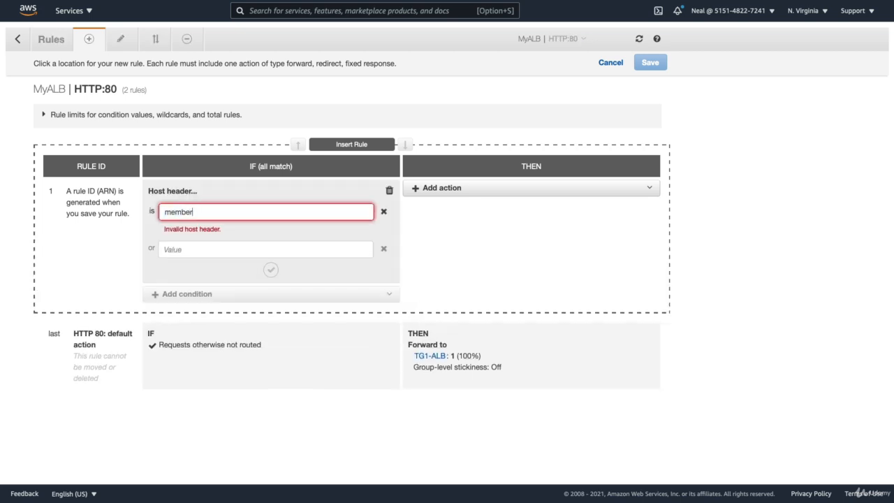
{"action": "type", "text": "s.dcta"}
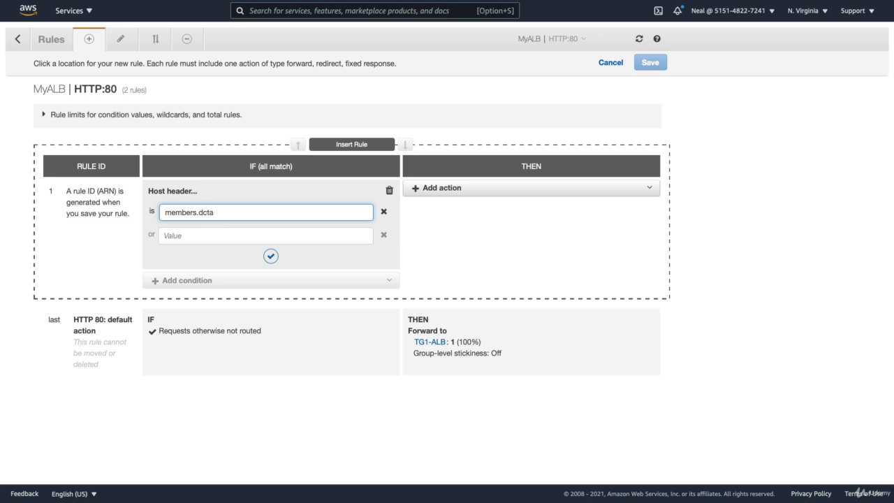
{"action": "key", "text": "BackSpace"}
{"action": "type", "text": "labs.com"}
{"action": "left_click_drag", "start_coordinate": [198, 213], "coordinate": [254, 214]}
{"action": "left_click", "coordinate": [277, 219]}
{"action": "left_click", "coordinate": [271, 256]}
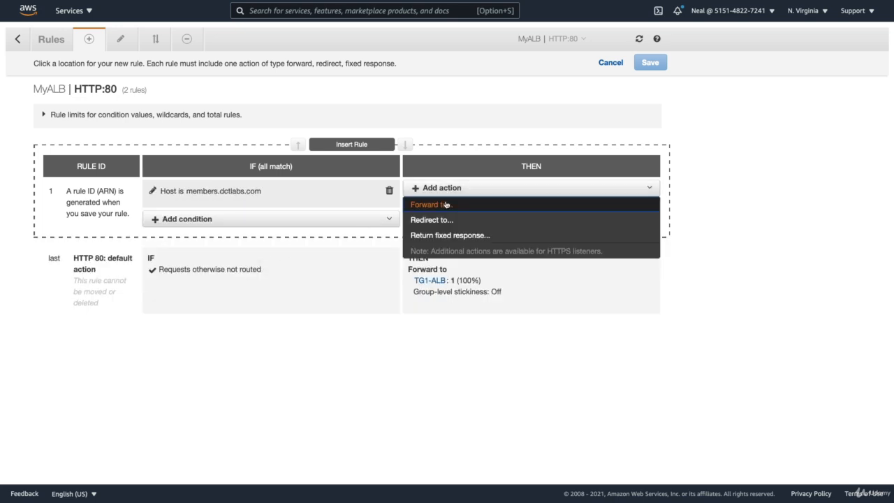
- Add a forward action to target group TG2-ALB for the new rule and save it
{"action": "left_click", "coordinate": [445, 204]}
{"action": "left_click", "coordinate": [446, 224]}
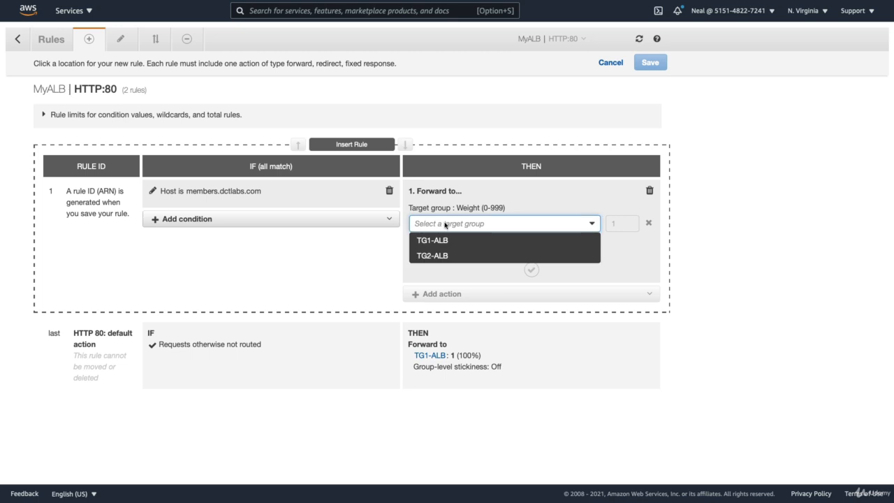
{"action": "left_click", "coordinate": [434, 256]}
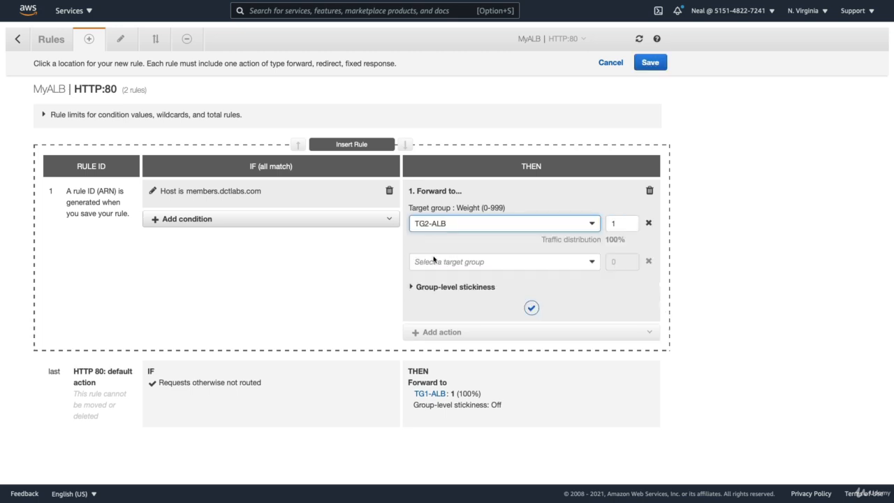
{"action": "left_click", "coordinate": [529, 309]}
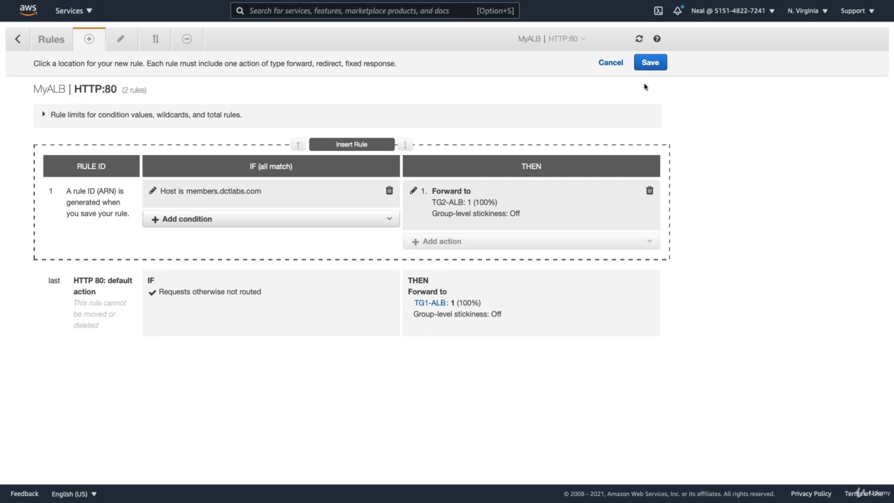
{"action": "left_click", "coordinate": [651, 64]}
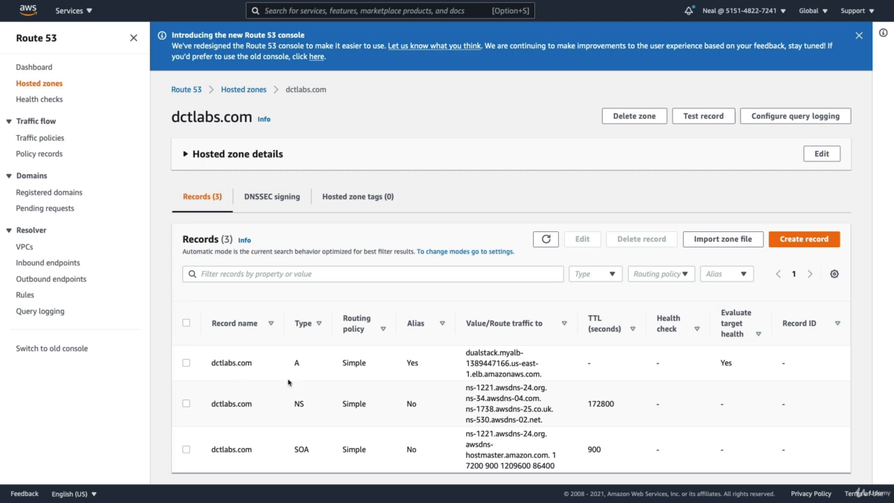
- Start a record named members in the dctlabs.com zone with Alias enabled, routing to an Application and Classic Load Balancer
{"action": "left_click", "coordinate": [800, 240]}
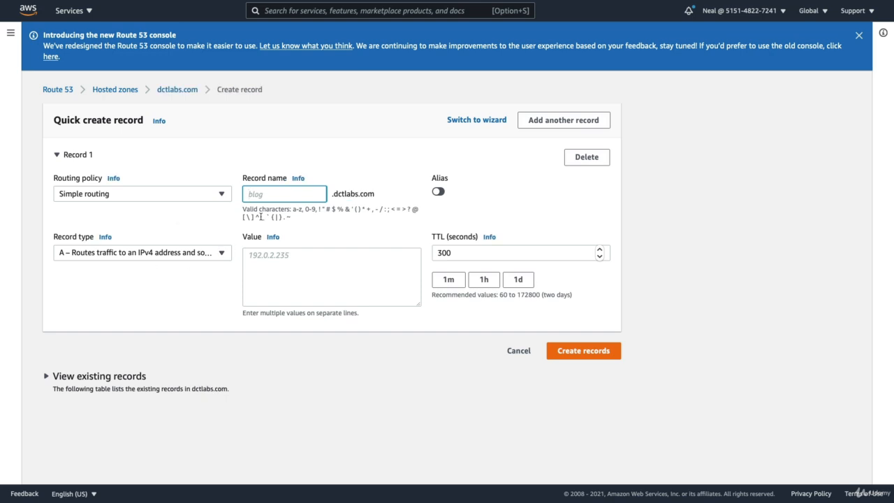
{"action": "type", "text": "members"}
{"action": "left_click", "coordinate": [440, 193]}
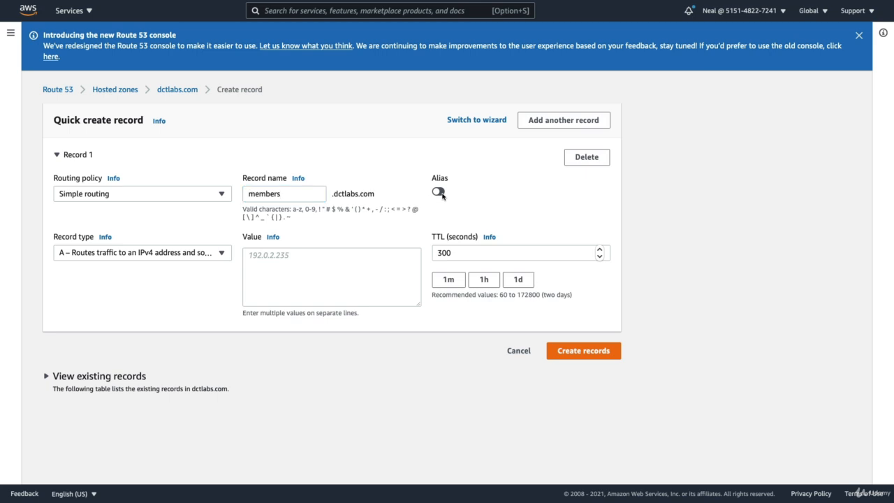
{"action": "left_click", "coordinate": [302, 252]}
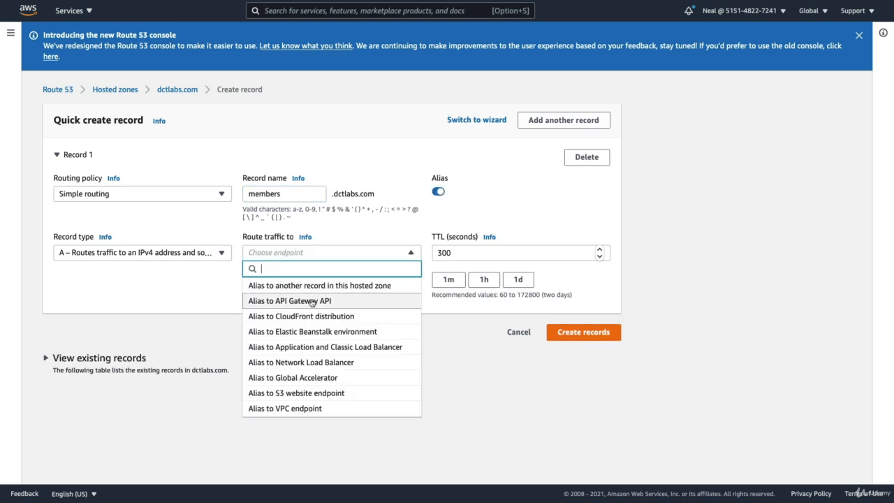
{"action": "left_click", "coordinate": [314, 347]}
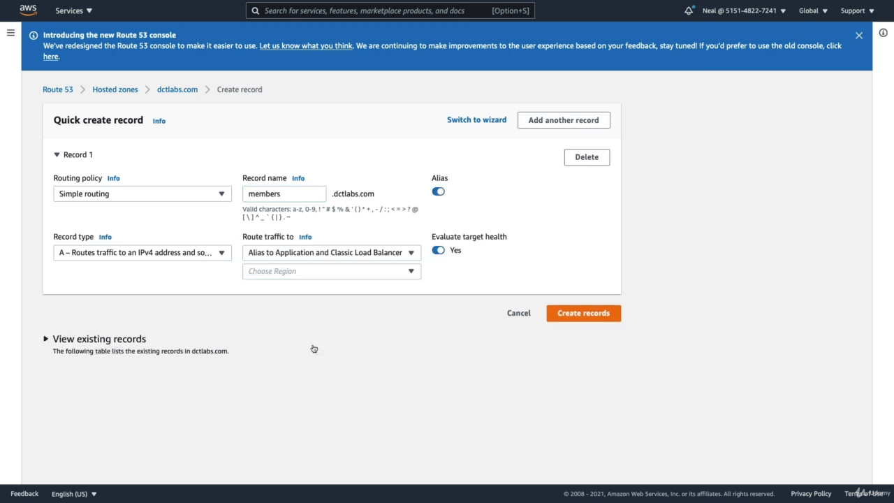
- Set the members record's region to US East (N. Virginia) [us-east-1], choose the MyALB load balancer and create the record
{"action": "left_click", "coordinate": [286, 273]}
{"action": "type", "text": "us-eas"}
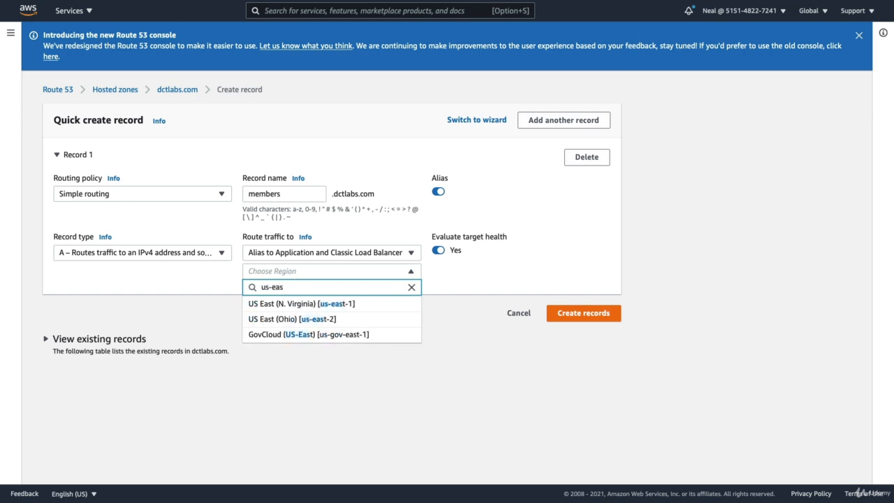
{"action": "left_click", "coordinate": [303, 305]}
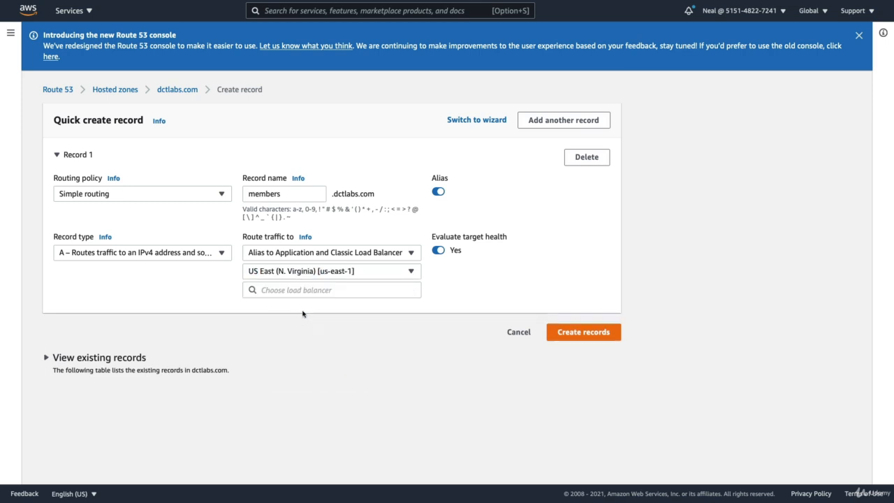
{"action": "left_click", "coordinate": [286, 292]}
{"action": "left_click", "coordinate": [287, 315]}
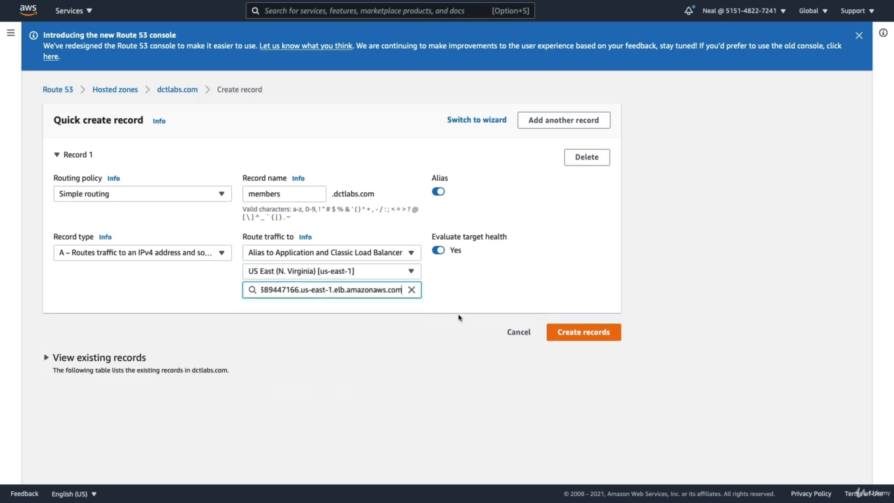
{"action": "left_click", "coordinate": [587, 332]}
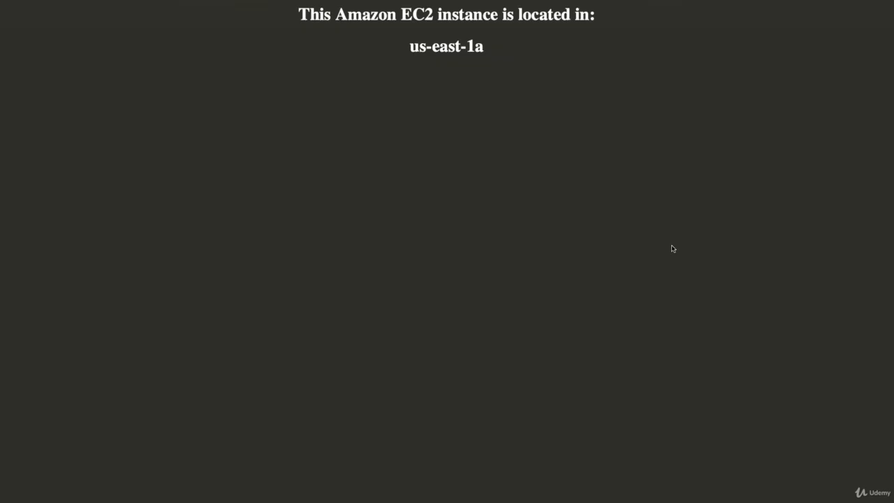
- Reload the dctlabs.com page repeatedly to check which availability zones answer under the default rule
{"action": "mouse_move", "coordinate": [447, 4]}
{"action": "key", "text": "super+r"}
{"action": "key", "text": "super+r"}
{"action": "key", "text": "super+r"}
{"action": "key", "text": "super+r"}
{"action": "key", "text": "super+r"}
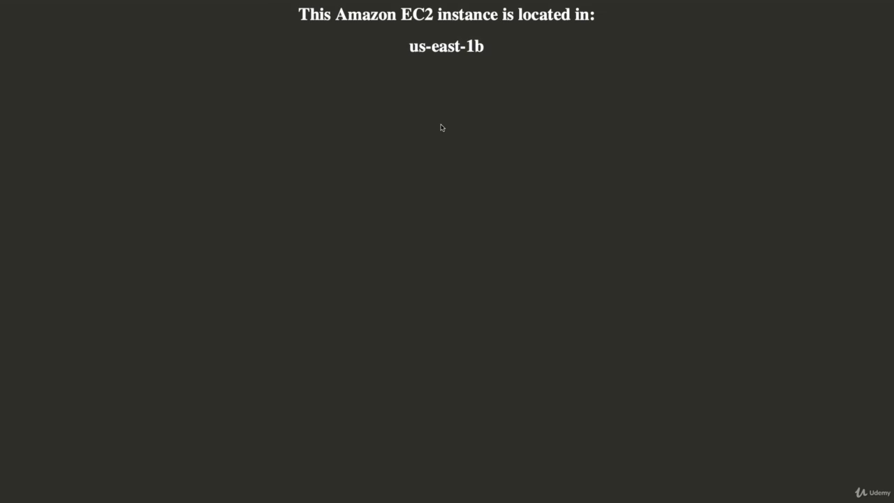
{"action": "key", "text": "super+r"}
{"action": "key", "text": "super+r"}
{"action": "key", "text": "super+r"}
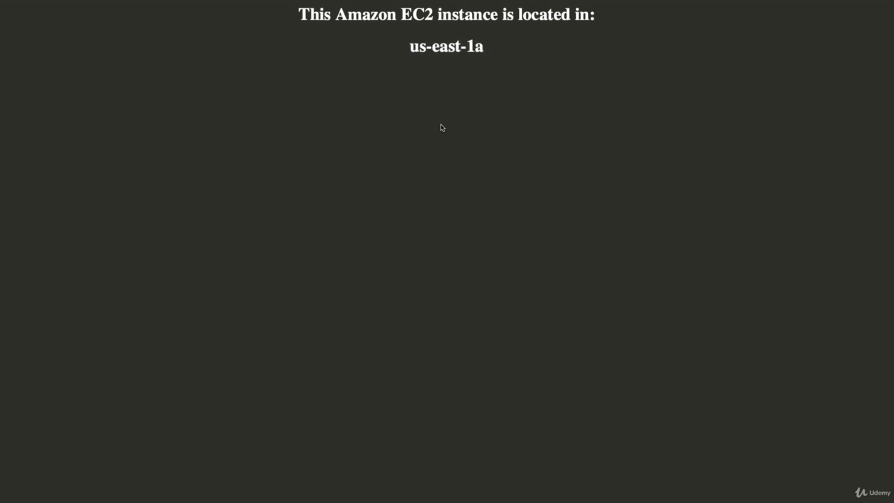
{"action": "key", "text": "super+r"}
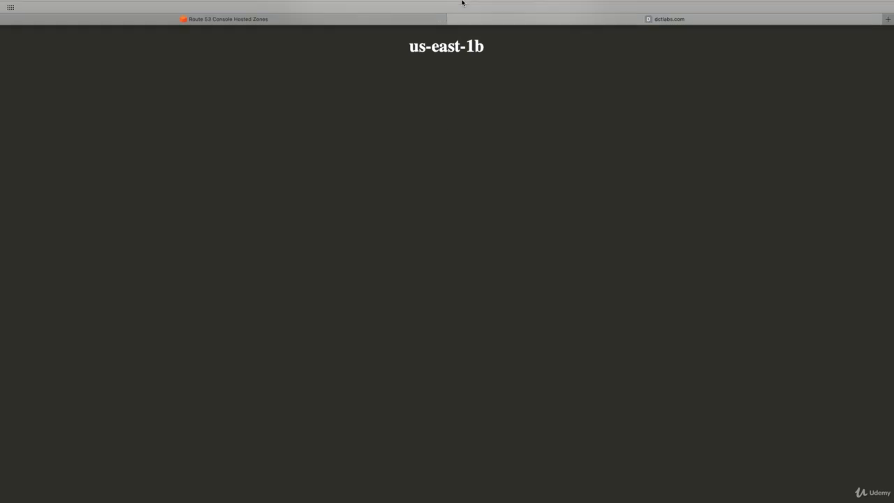
- Open members.dctlabs.com and reload it repeatedly to test the host-based routing to TG2-ALB
{"action": "left_click", "coordinate": [427, 19]}
{"action": "left_click", "coordinate": [276, 19]}
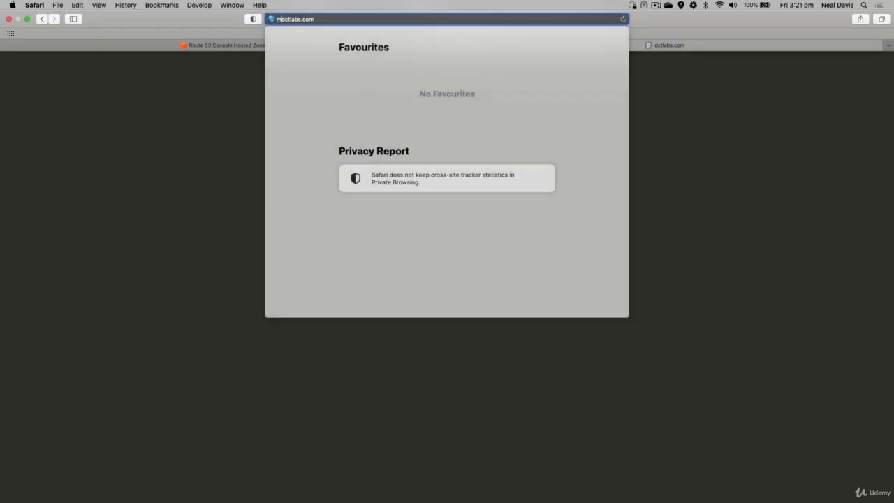
{"action": "type", "text": "members."}
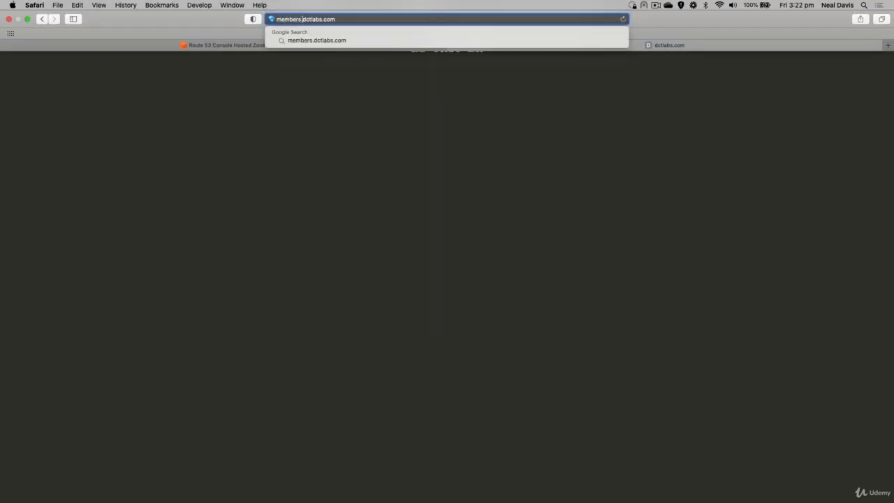
{"action": "key", "text": "Return"}
{"action": "key", "text": "super+r"}
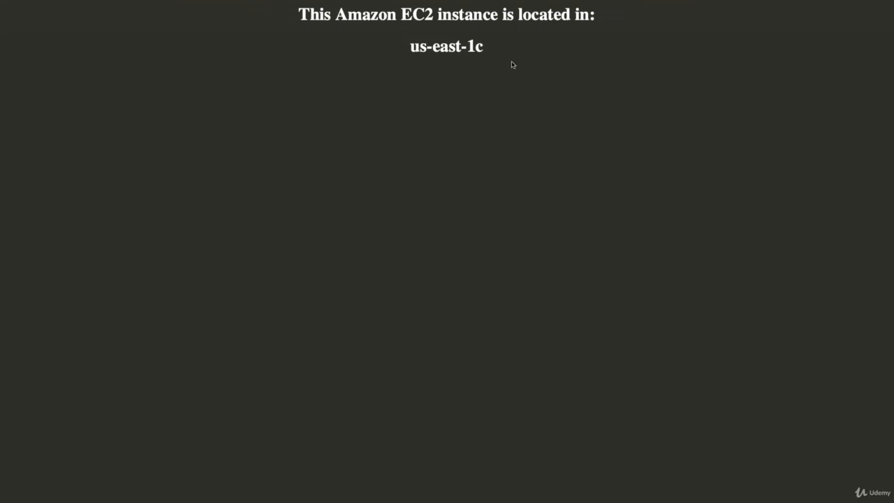
{"action": "key", "text": "super+r"}
{"action": "key", "text": "super+r"}
{"action": "key", "text": "super+r"}
{"action": "key", "text": "super+r"}
{"action": "key", "text": "super+r"}
{"action": "key", "text": "super+r"}
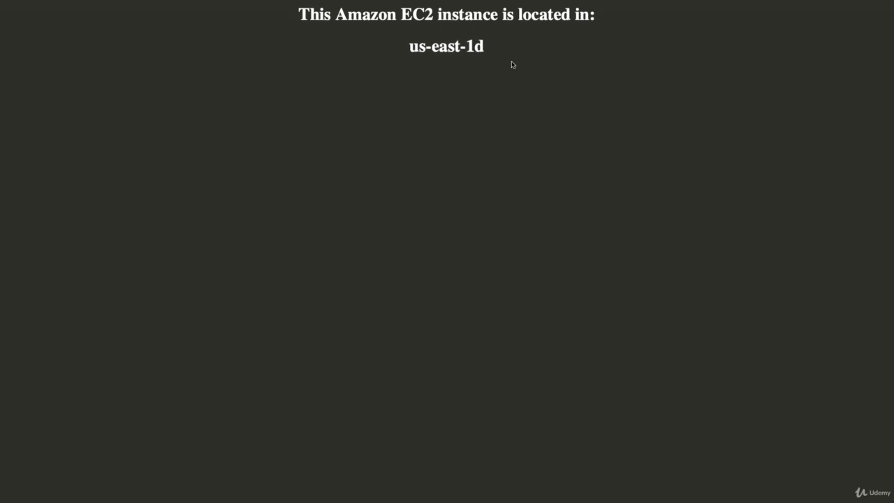
- Reload the members.dctlabs.com page once more to check which availability zone answers
{"action": "key", "text": "super+r"}
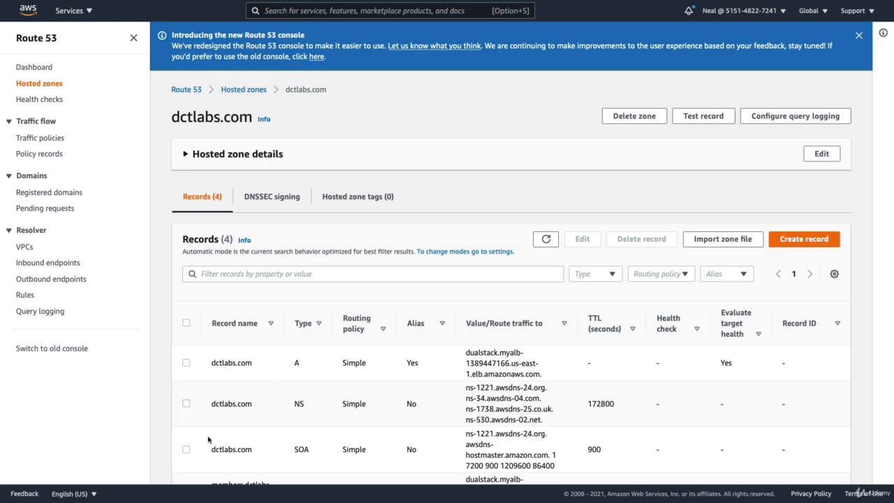
- Delete the MyALB load balancer in EC2 and open the list of target groups
{"action": "left_click", "coordinate": [65, 12]}
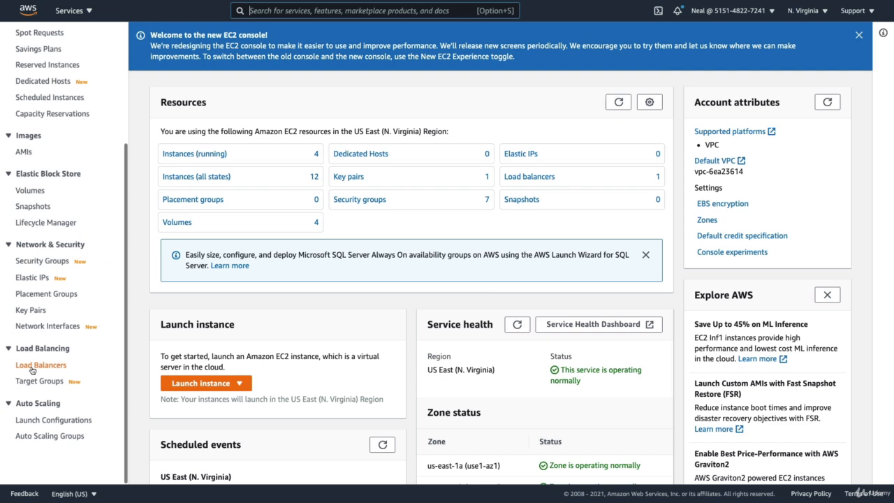
{"action": "left_click", "coordinate": [32, 366]}
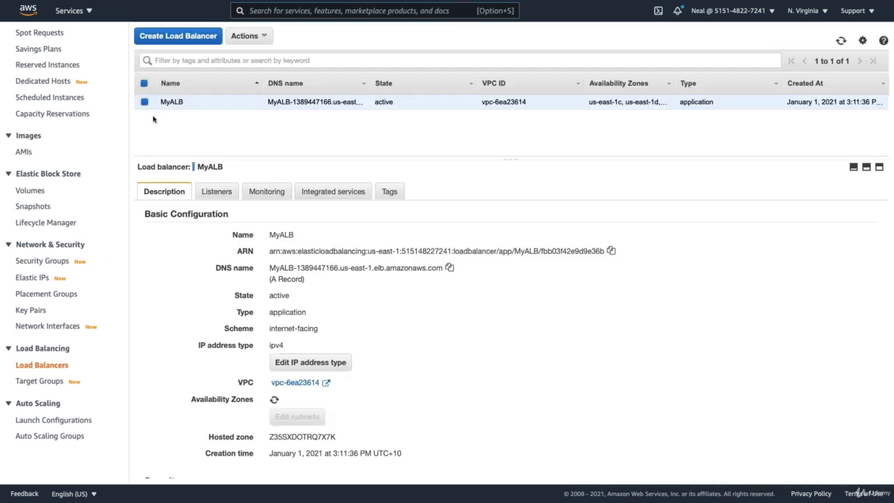
{"action": "left_click", "coordinate": [258, 39]}
{"action": "left_click", "coordinate": [248, 143]}
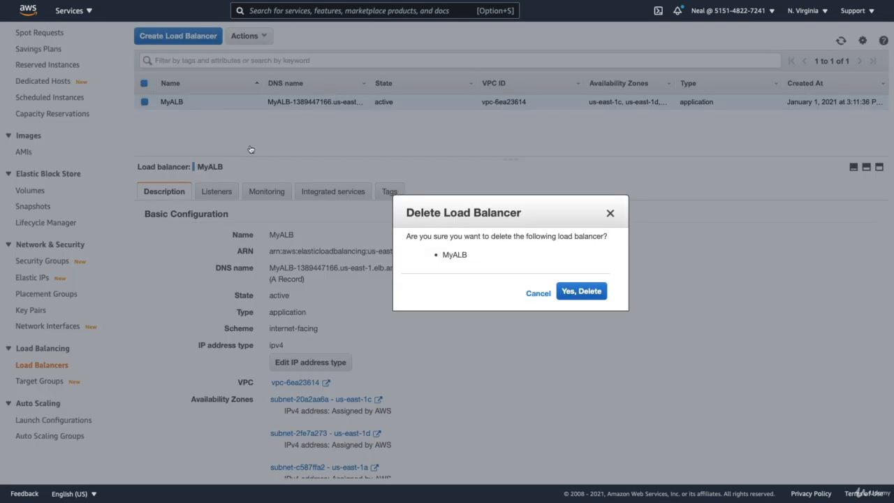
{"action": "left_click", "coordinate": [576, 287]}
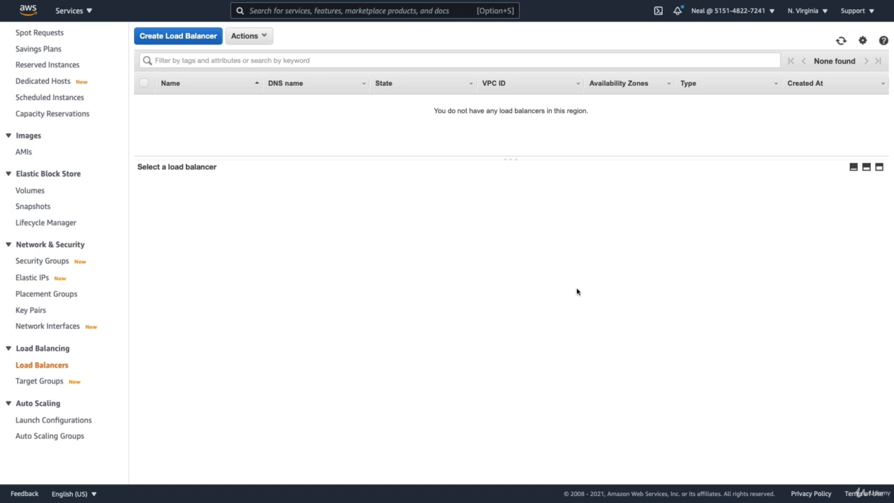
{"action": "left_click", "coordinate": [35, 382]}
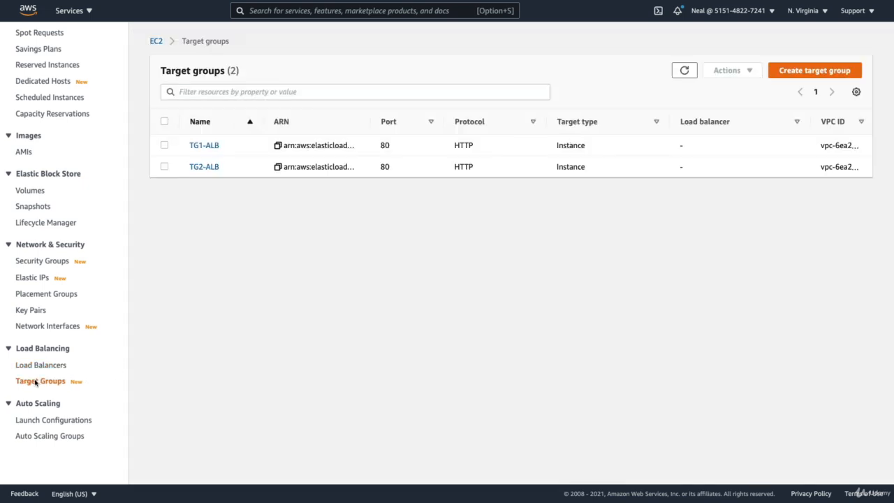